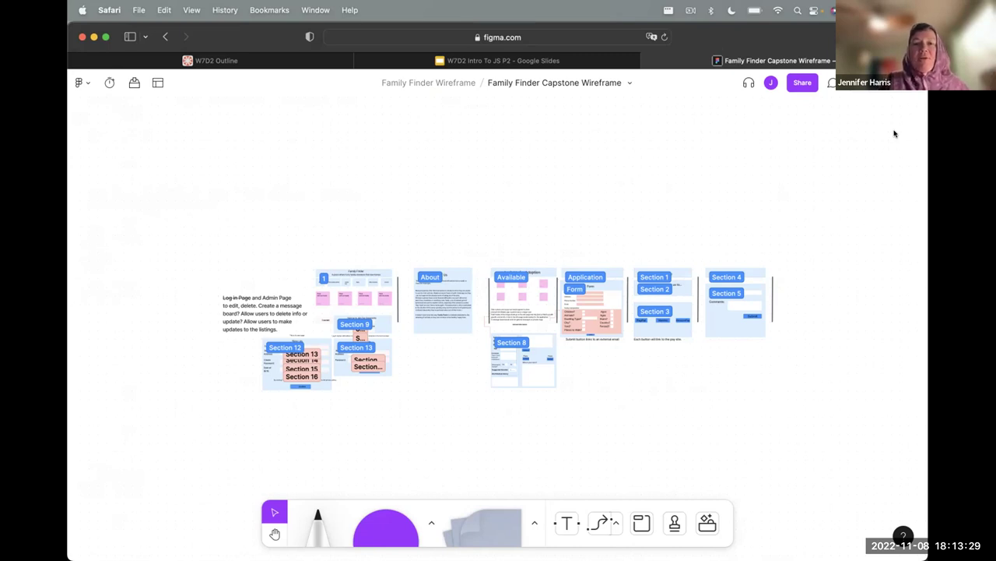
# - Examine the Family Finder home page wireframe, including its page links, family photos, and sign-up and log-in sections
pyautogui.scroll(5, 380, 170)
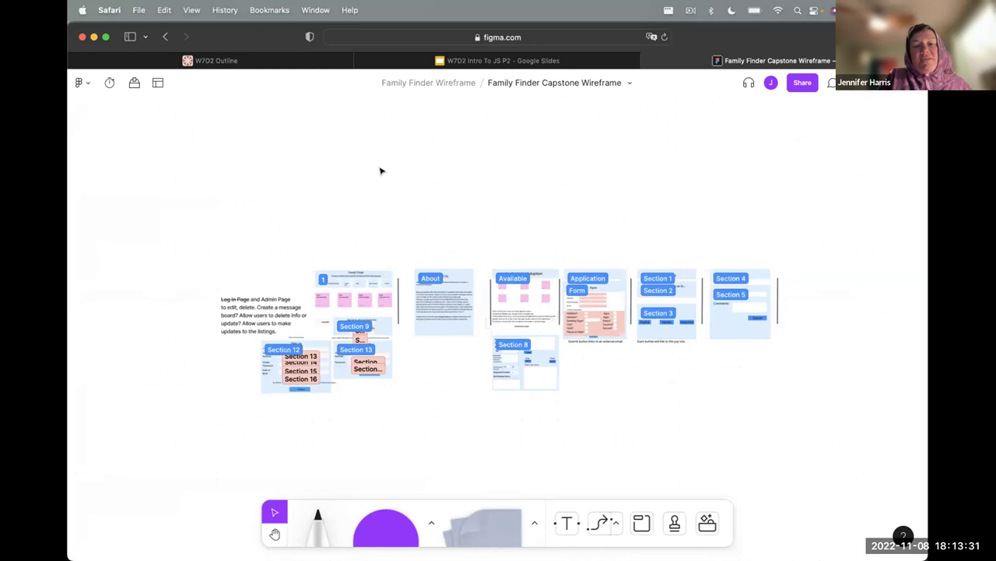
pyautogui.scroll(-8, 381, 170)
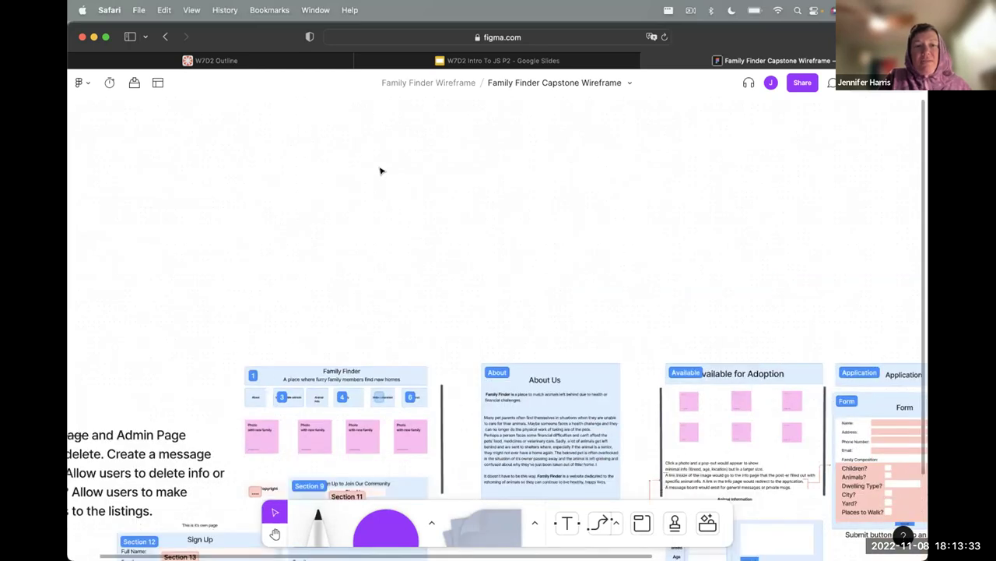
pyautogui.moveTo(381, 167); pyautogui.dragTo(381, 163)
pyautogui.click(560, 302)
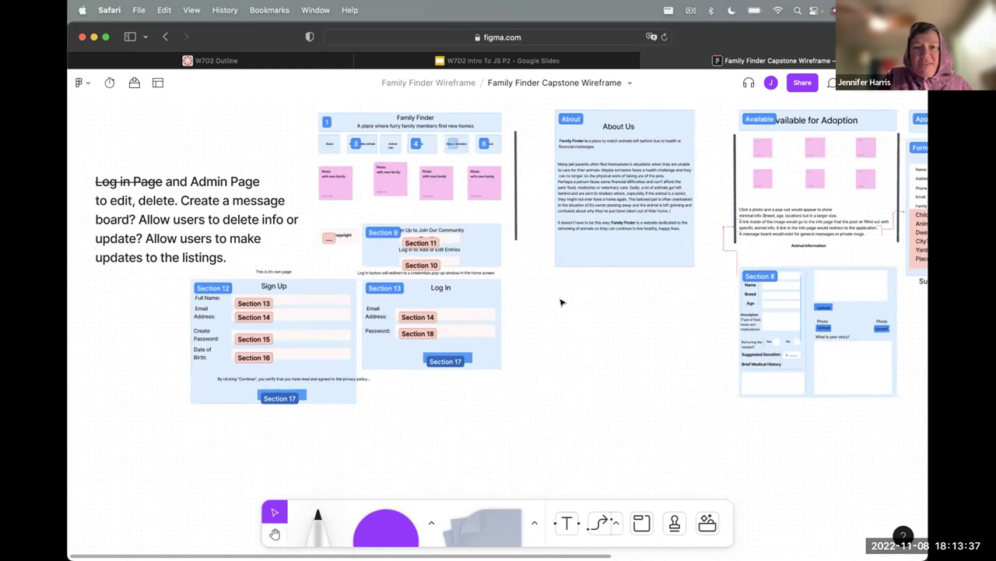
pyautogui.scroll(5, 516, 299)
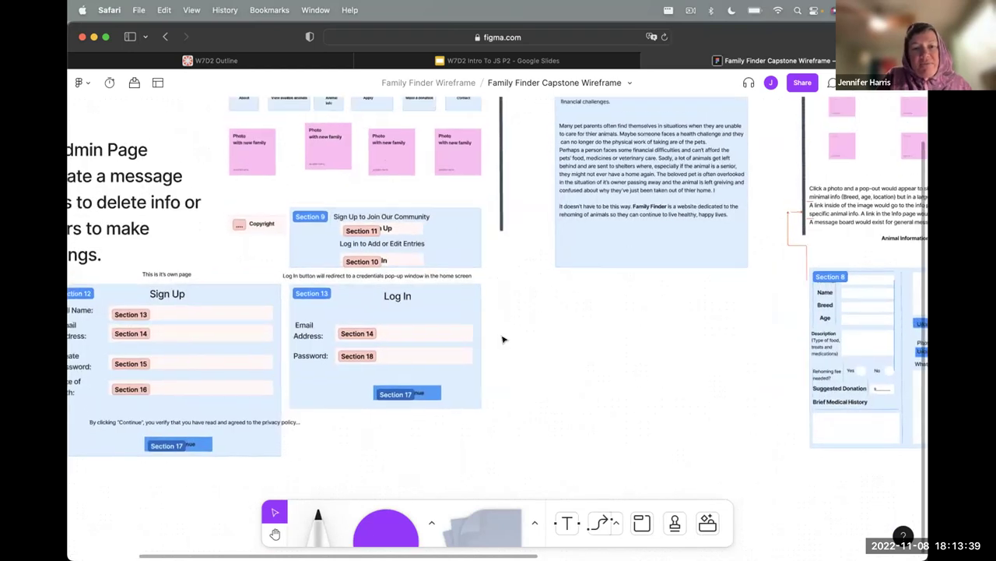
pyautogui.scroll(3, 502, 338)
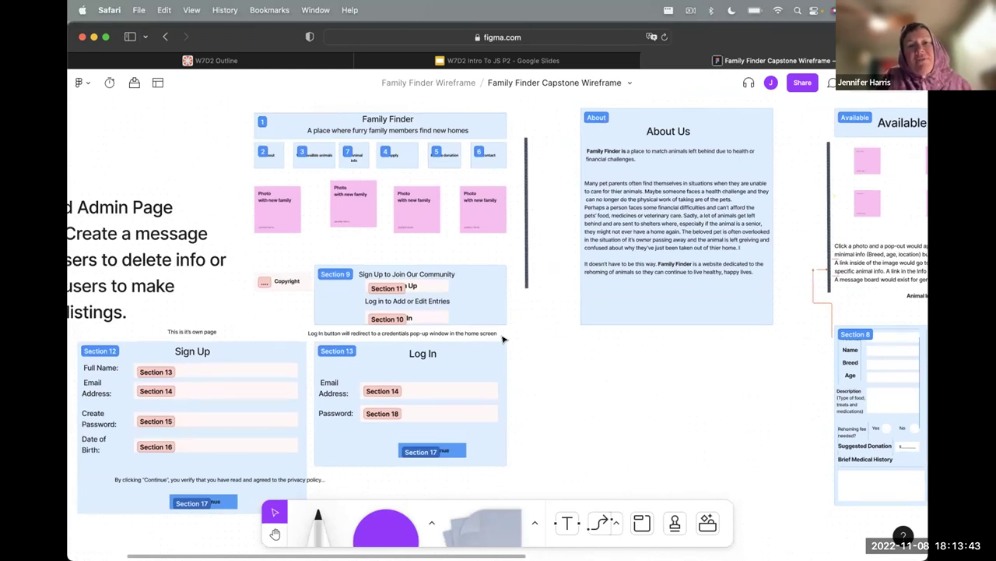
pyautogui.scroll(5, 502, 339)
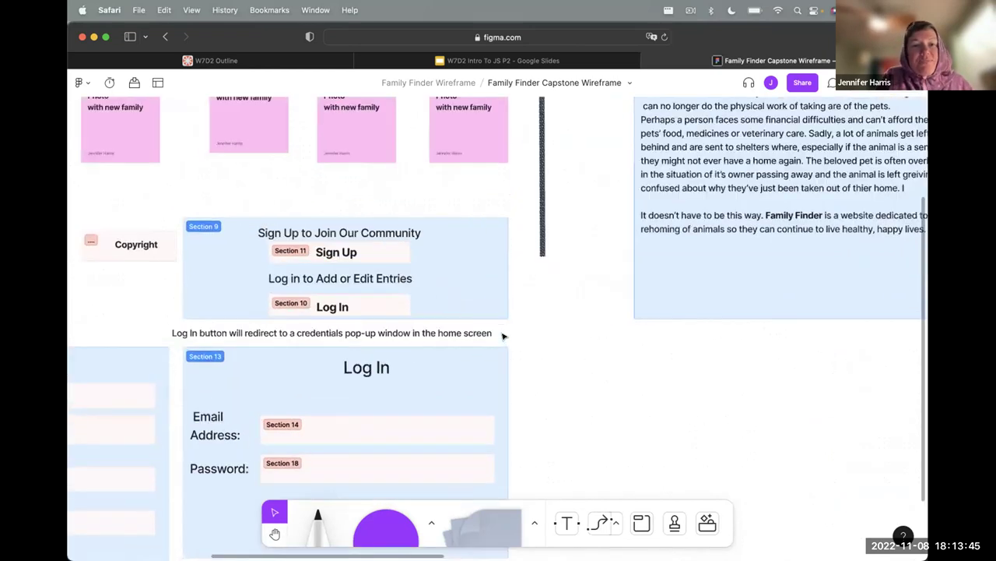
pyautogui.scroll(3, 502, 336)
pyautogui.hscroll(-3, 502, 336)
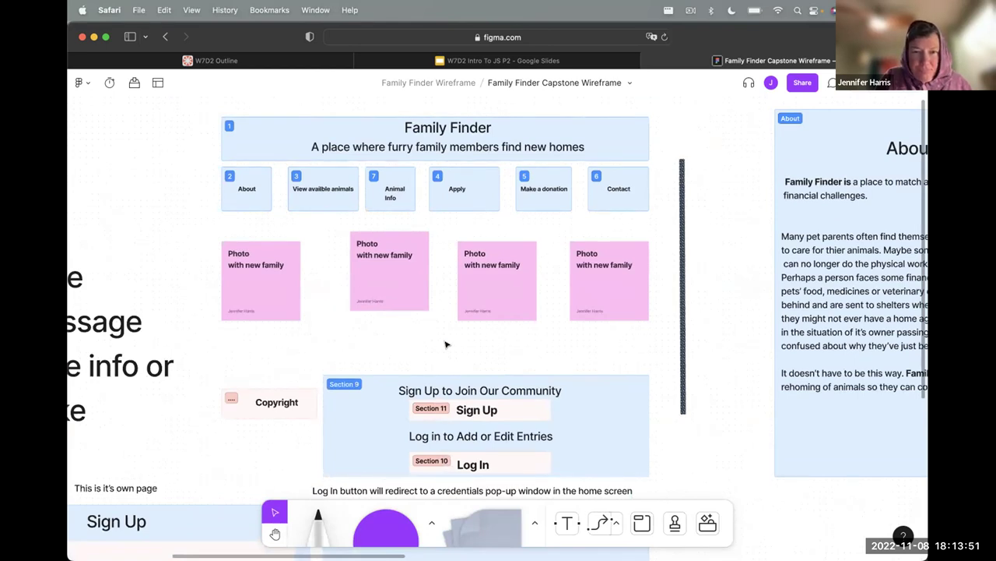
pyautogui.scroll(-1, 445, 344)
pyautogui.hscroll(1, 445, 344)
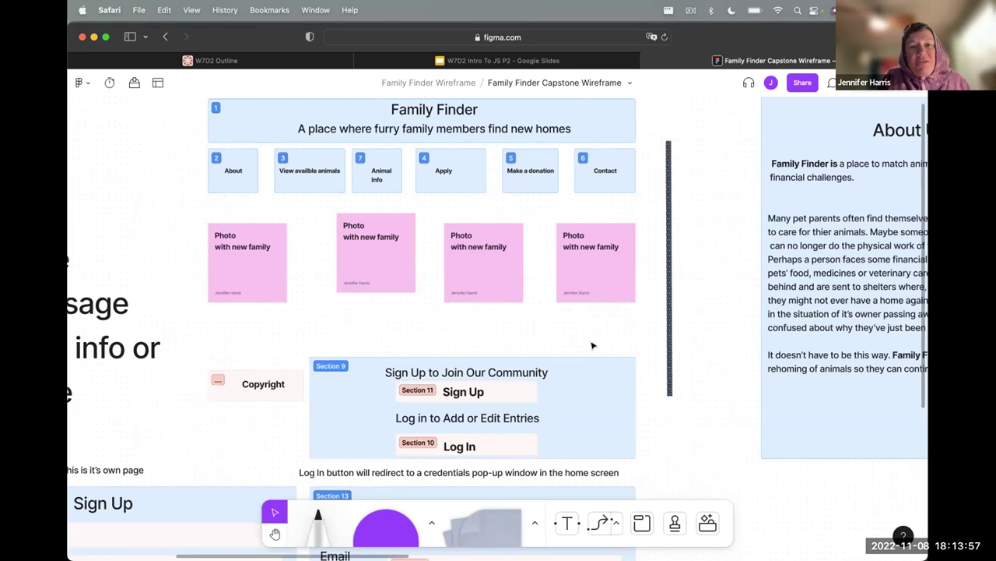
# - Review the About Us and Available for Adoption wireframes and the Animal Information form
pyautogui.hscroll(5, 652, 366)
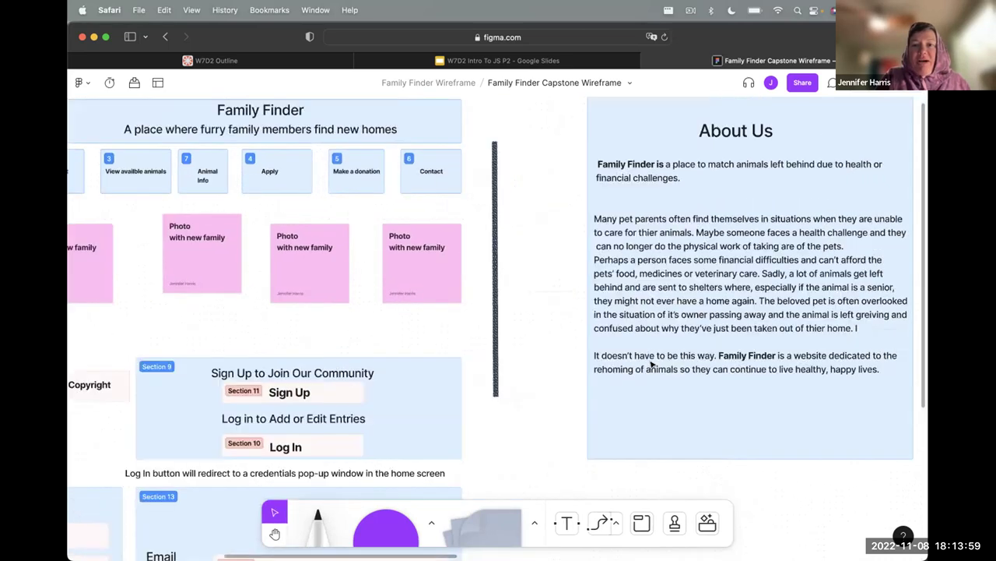
pyautogui.hscroll(10, 652, 366)
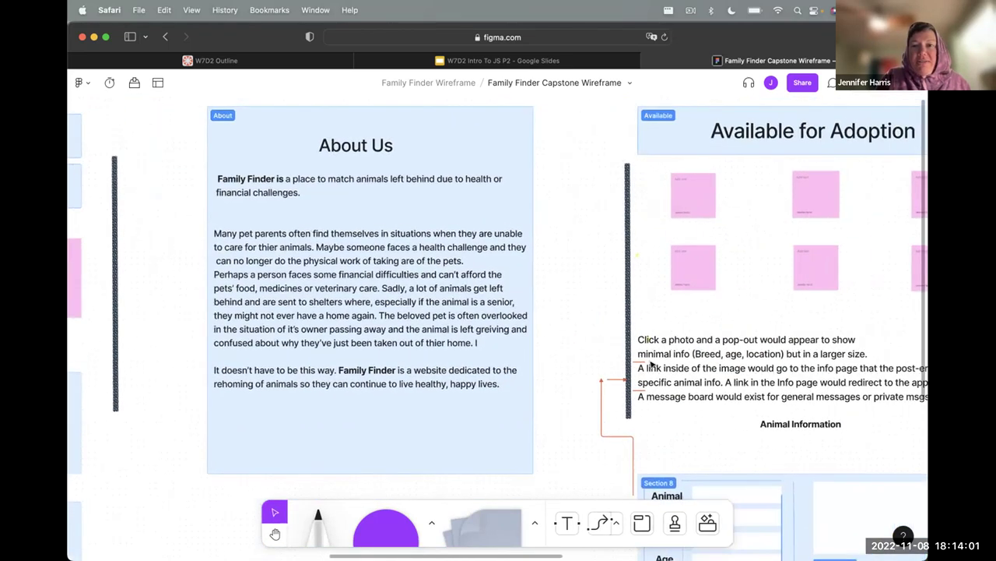
pyautogui.hscroll(8, 651, 366)
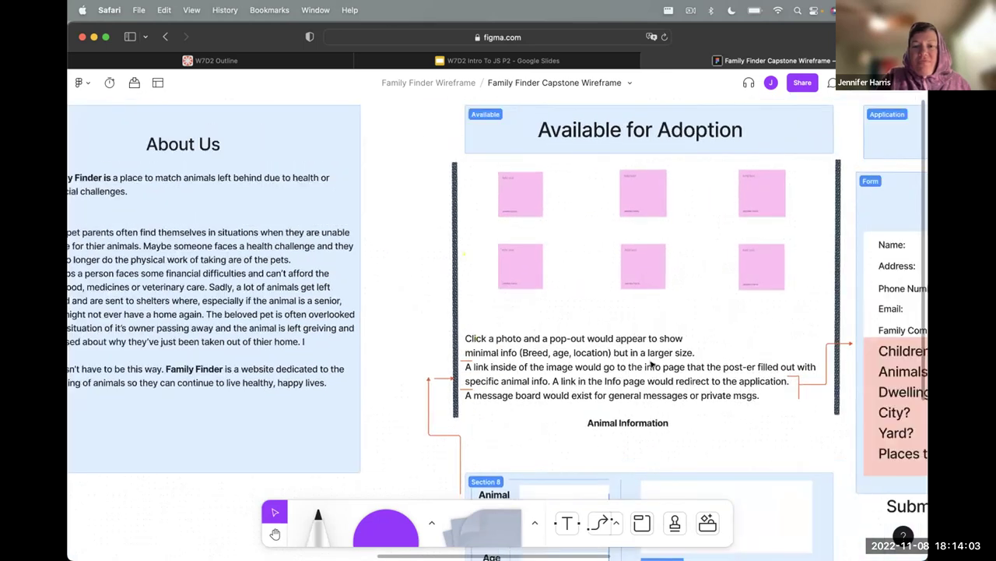
pyautogui.hscroll(2, 653, 363)
pyautogui.scroll(-1, 652, 363)
pyautogui.scroll(-5, 653, 362)
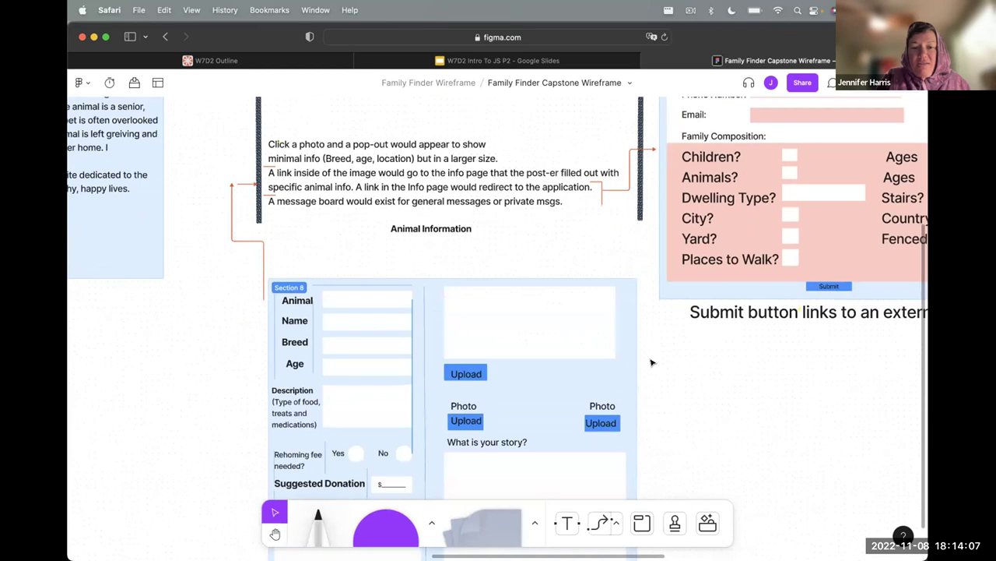
pyautogui.scroll(-3, 653, 362)
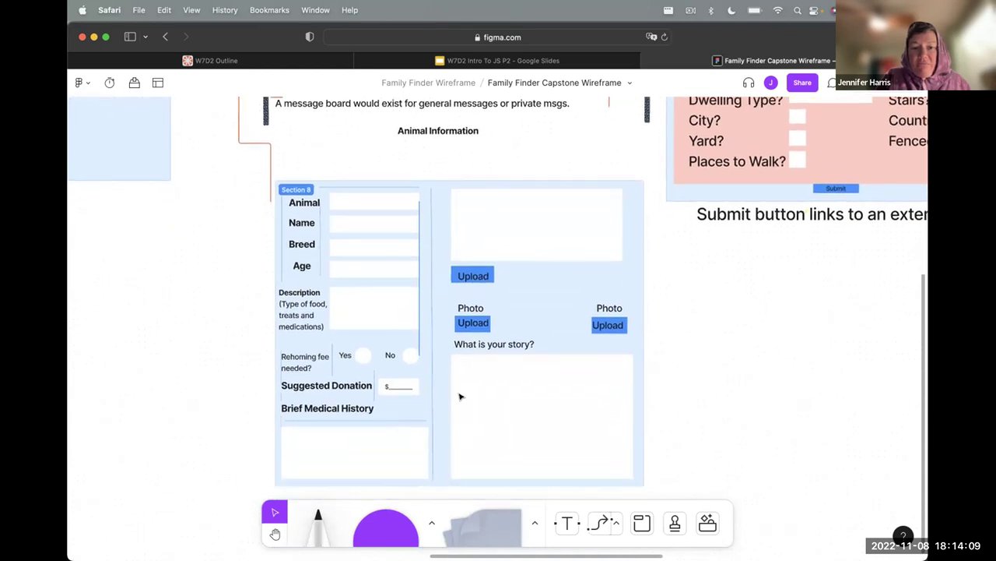
pyautogui.scroll(2, 553, 149)
pyautogui.hscroll(1, 553, 149)
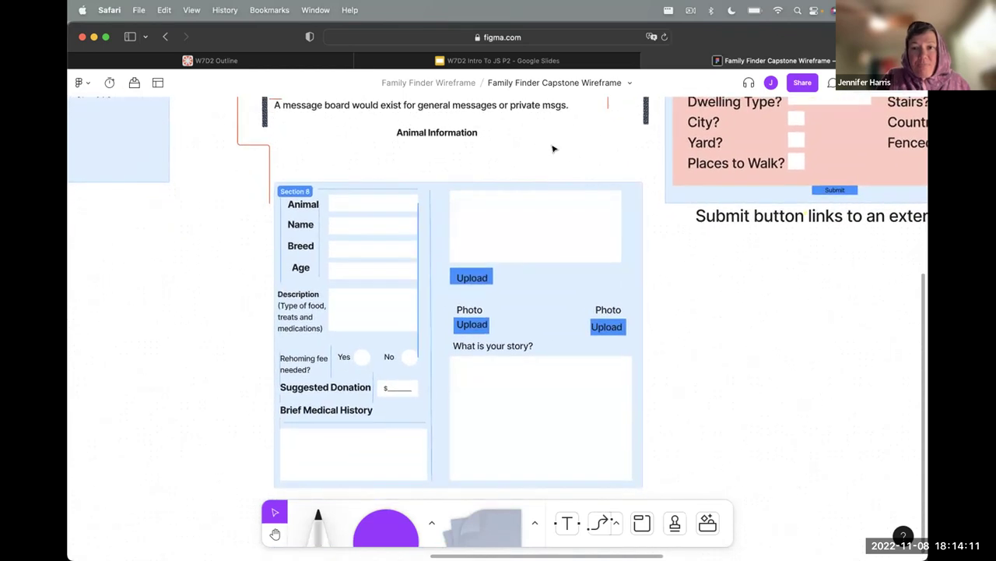
# - Review the Application form wireframe and the Make a donation page with its payment options
pyautogui.scroll(10, 554, 149)
pyautogui.hscroll(4, 554, 149)
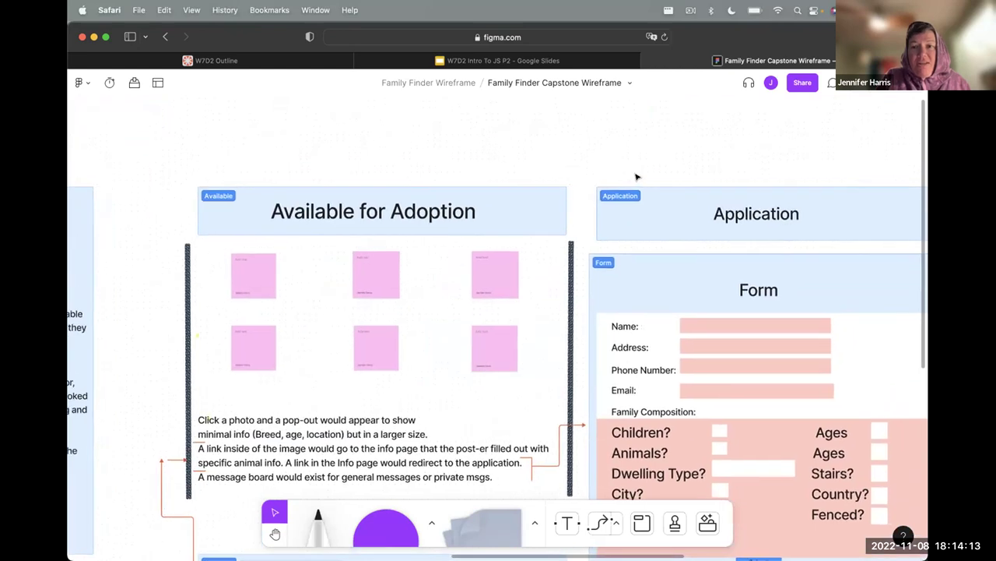
pyautogui.hscroll(7, 636, 178)
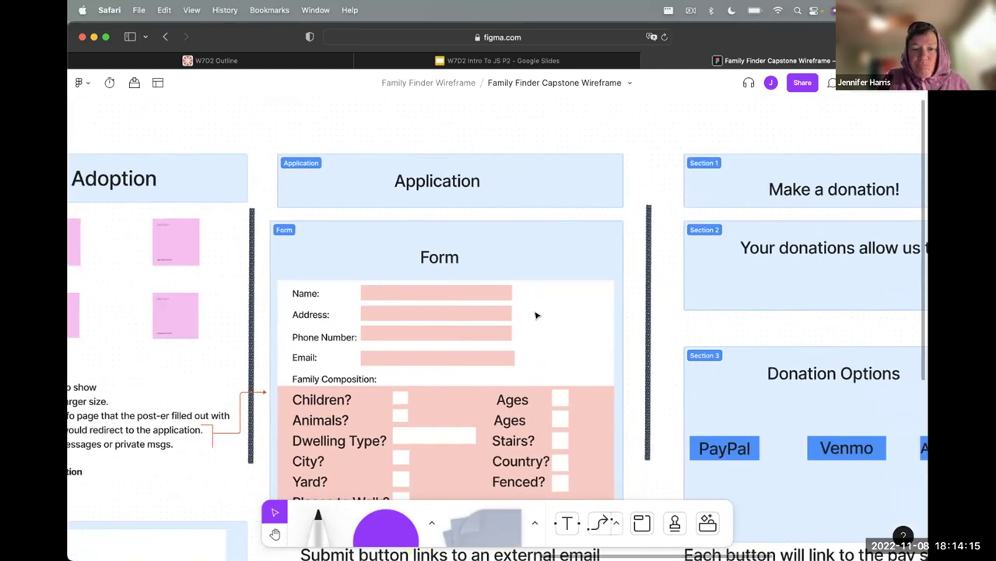
pyautogui.scroll(-2, 536, 315)
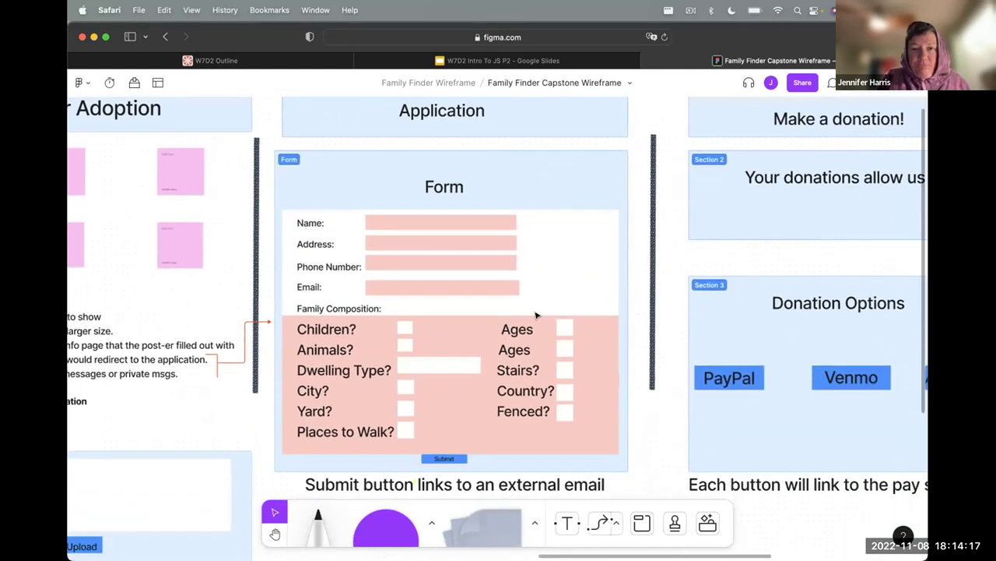
pyautogui.hscroll(10, 536, 314)
pyautogui.hscroll(1, 537, 315)
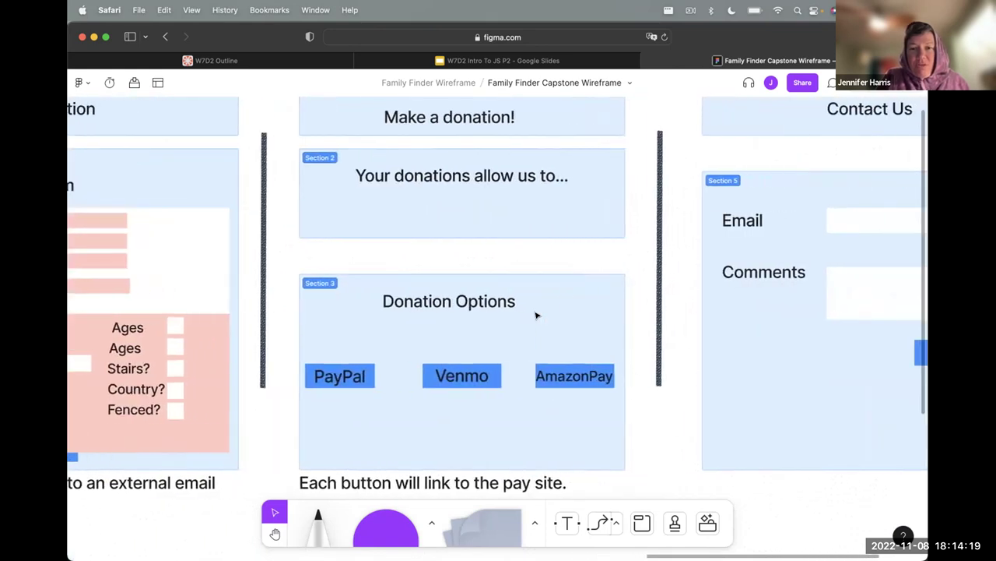
pyautogui.hscroll(11, 536, 314)
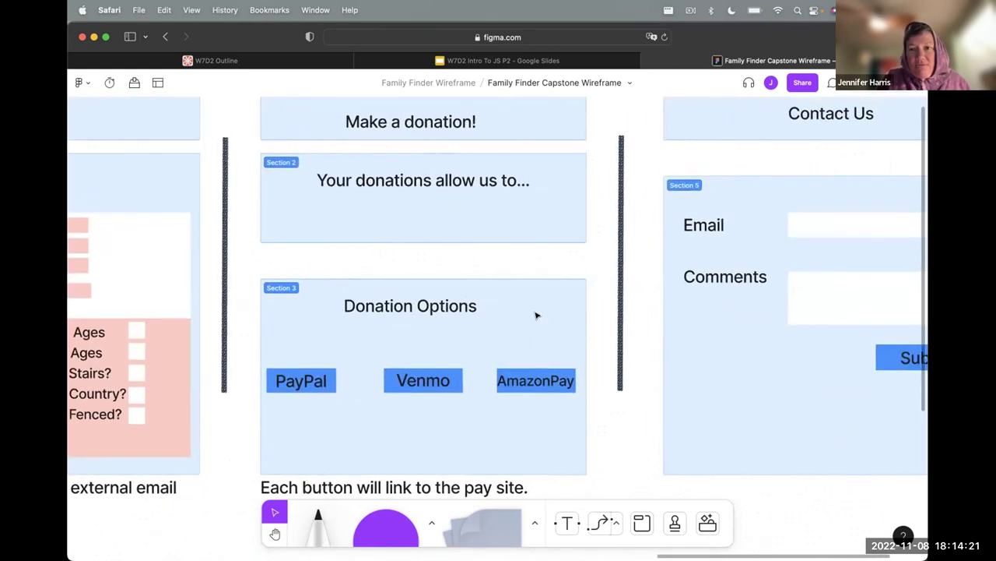
pyautogui.hscroll(-11, 537, 314)
pyautogui.scroll(-5, 537, 314)
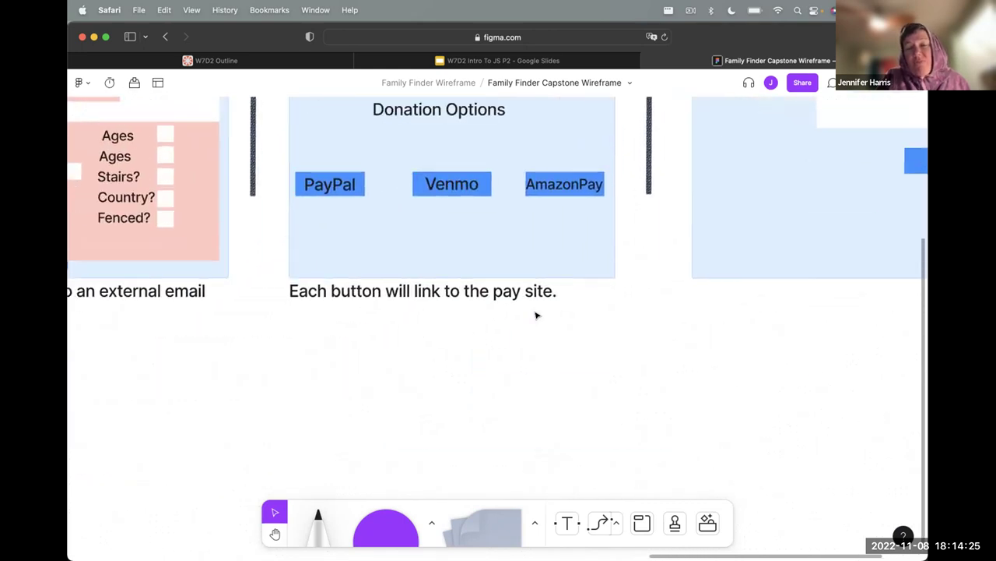
# - Revisit the Animal Information form, the home page's sign-up and log-in sections, and the Admin Page planning note
pyautogui.hscroll(-20, 537, 315)
pyautogui.scroll(-6, 536, 315)
pyautogui.hscroll(-1, 537, 314)
pyautogui.scroll(5, 537, 314)
pyautogui.hscroll(4, 536, 315)
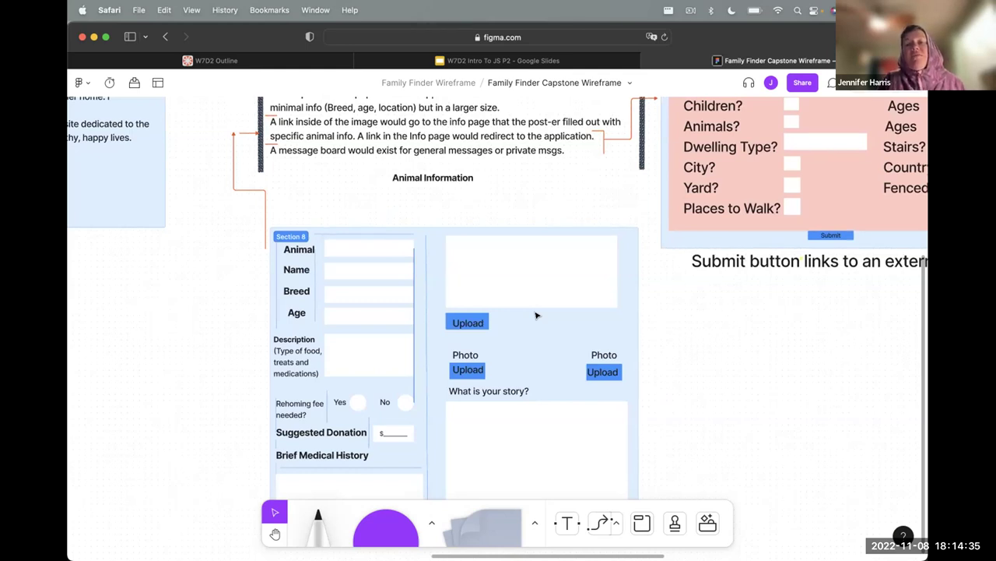
pyautogui.hscroll(-4, 537, 314)
pyautogui.scroll(2, 537, 314)
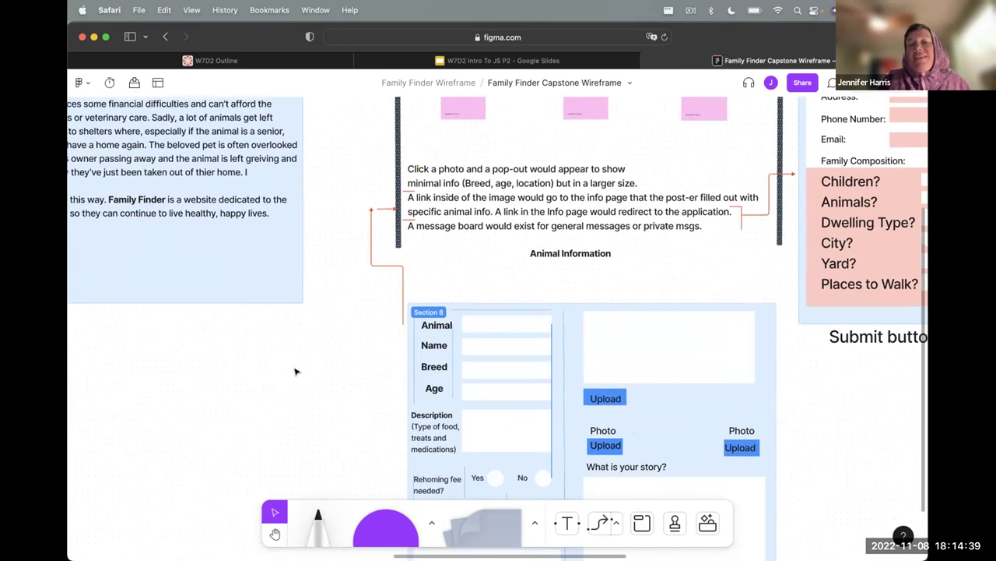
pyautogui.hscroll(-10, 296, 371)
pyautogui.scroll(3, 296, 372)
pyautogui.hscroll(-8, 296, 371)
pyautogui.scroll(1, 296, 371)
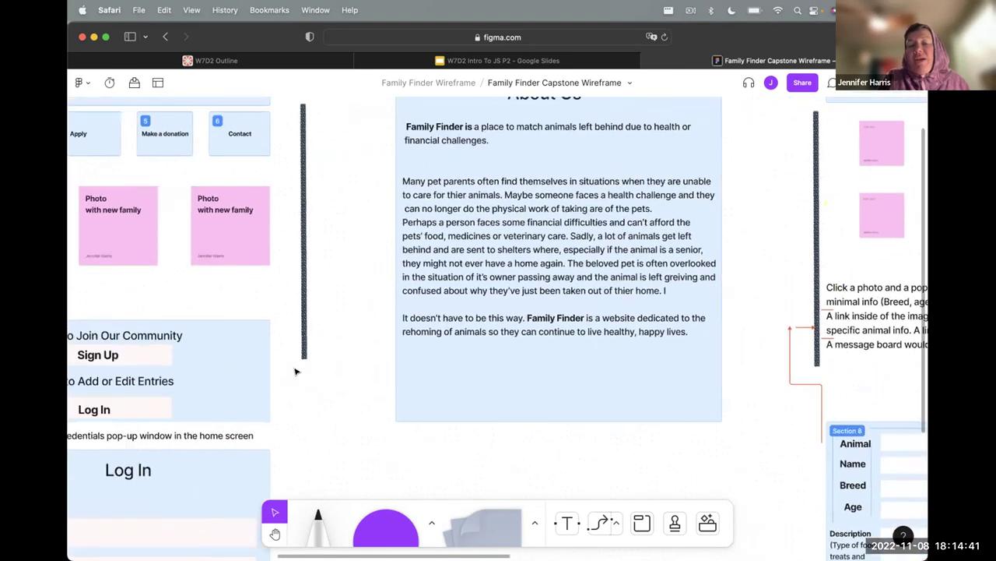
pyautogui.hscroll(-8, 296, 371)
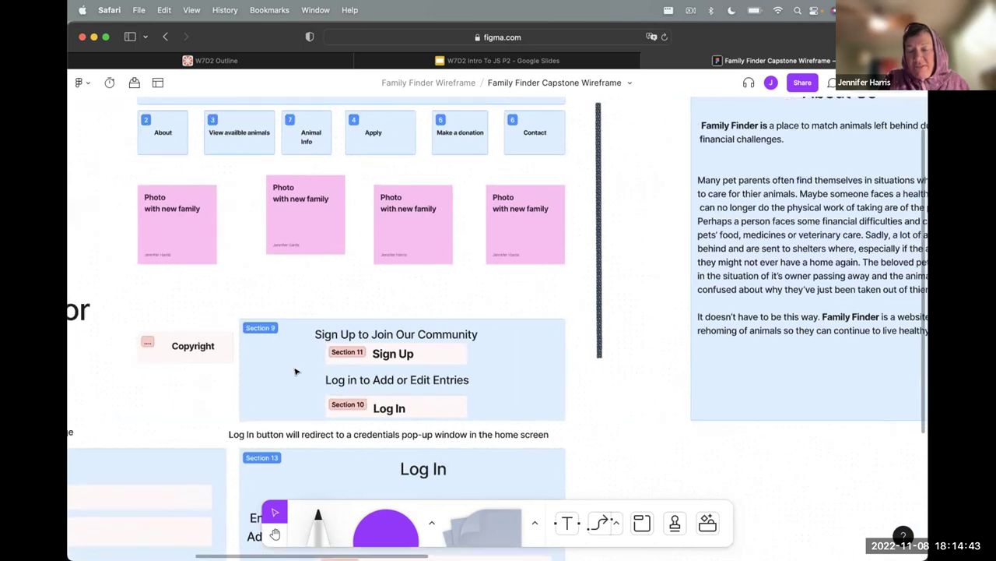
pyautogui.hscroll(-10, 296, 371)
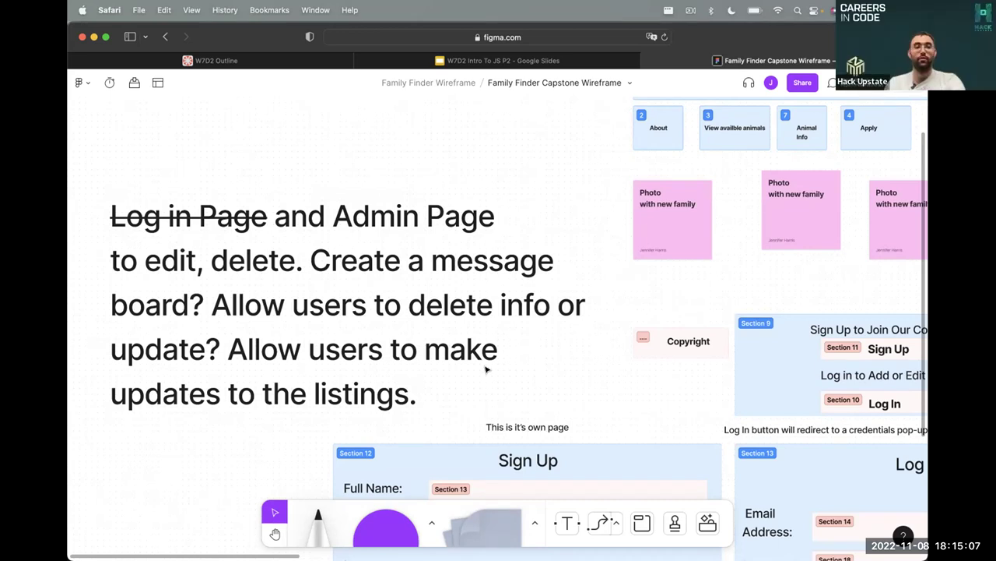
# - Append "Keep simple, how can I find and edit posts" to the end of the Admin Page planning note
pyautogui.hscroll(5, 554, 366)
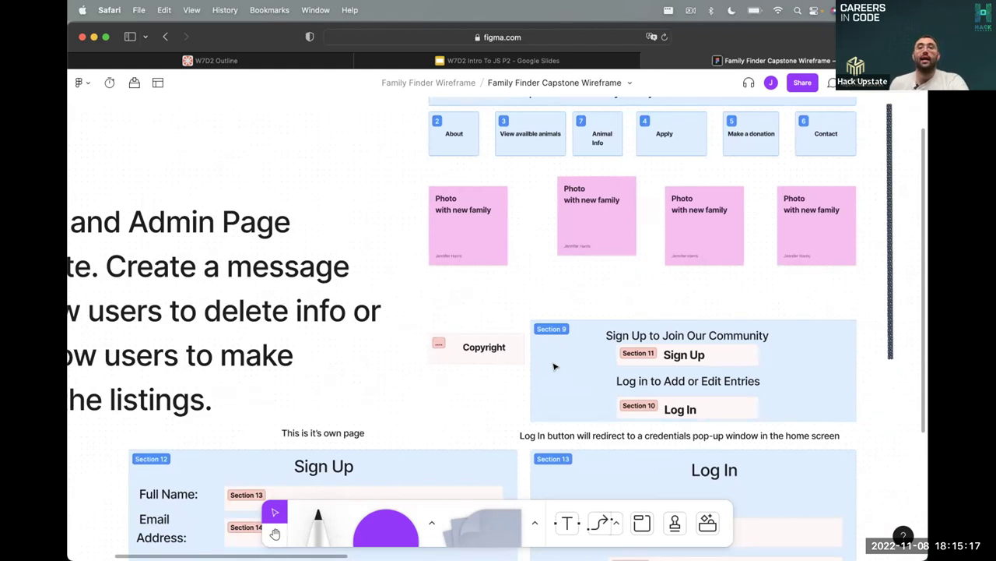
pyautogui.hscroll(-10, 555, 366)
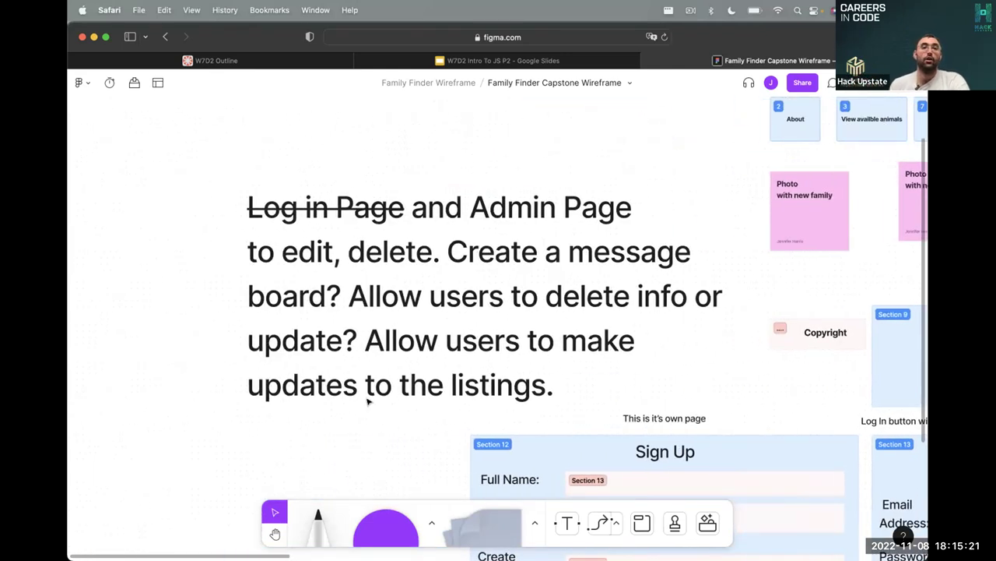
pyautogui.click(545, 387)
pyautogui.doubleClick(547, 387)
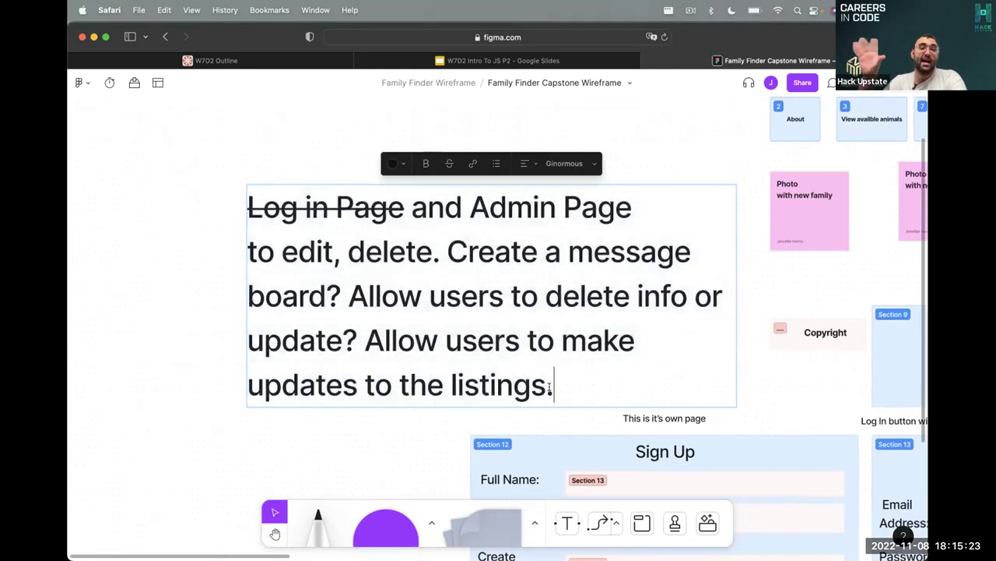
pyautogui.write('Keep so')
pyautogui.press('BackSpace')
pyautogui.write('imple, ')
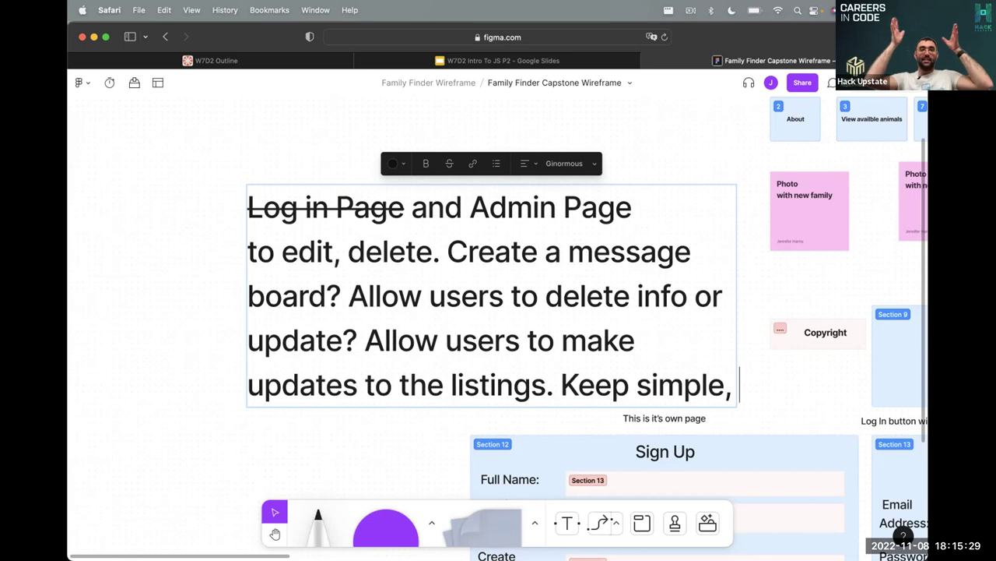
pyautogui.write('how can I fi')
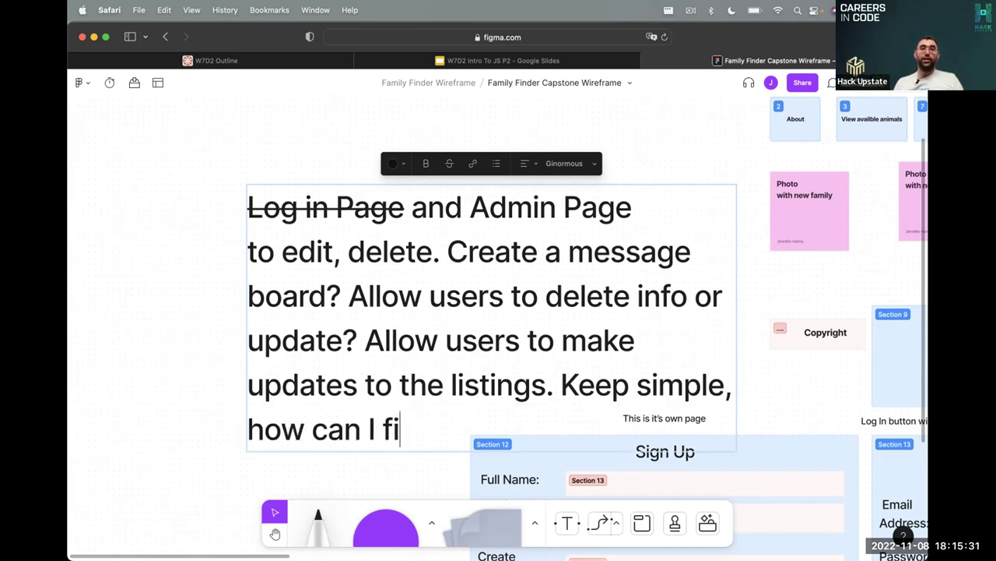
pyautogui.write('nd and edit posts')
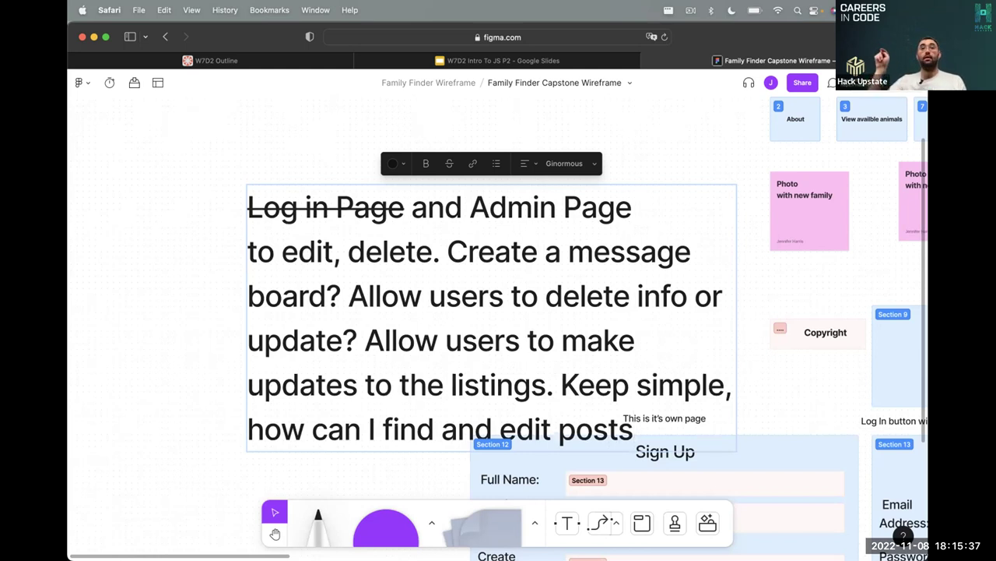
# - Append ". Page= page.admin with info only for me to see" to the end of the Admin Page planning note
pyautogui.write('. Page')
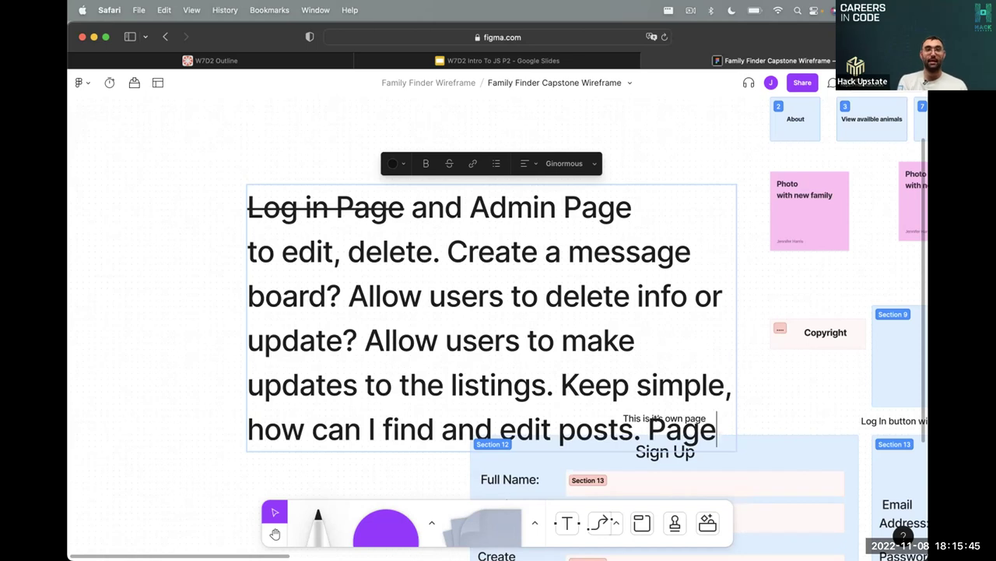
pyautogui.write('=')
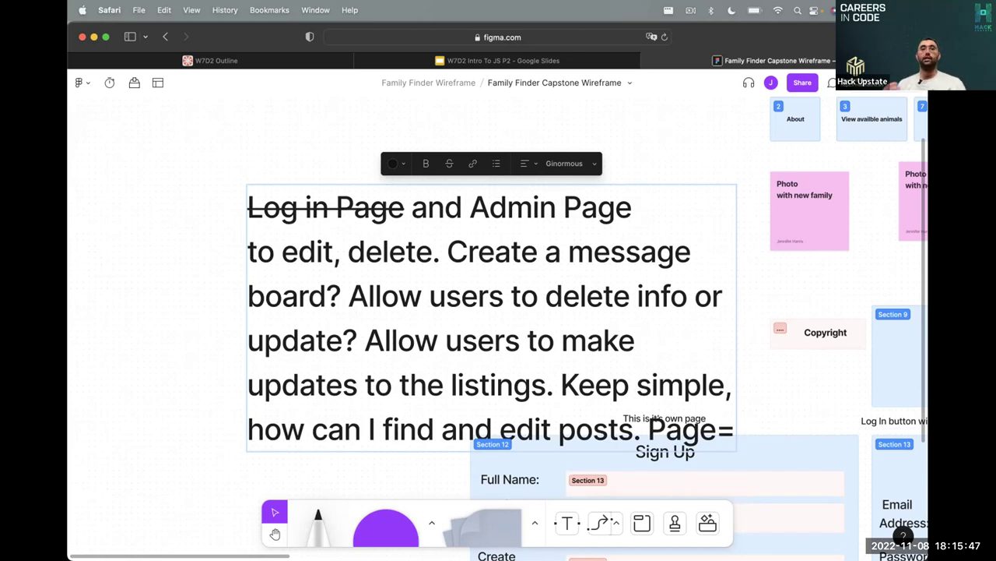
pyautogui.write('page')
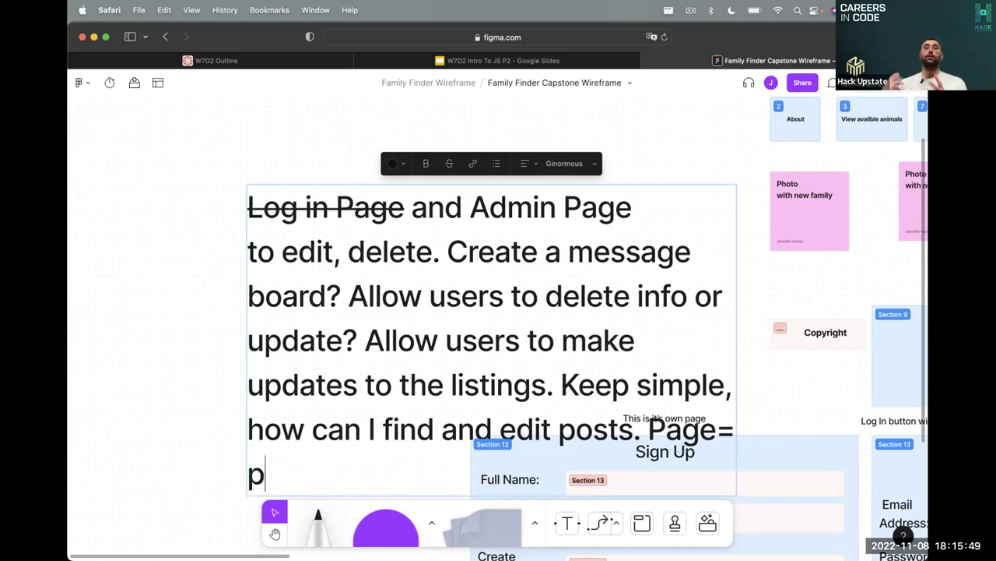
pyautogui.write('.admin')
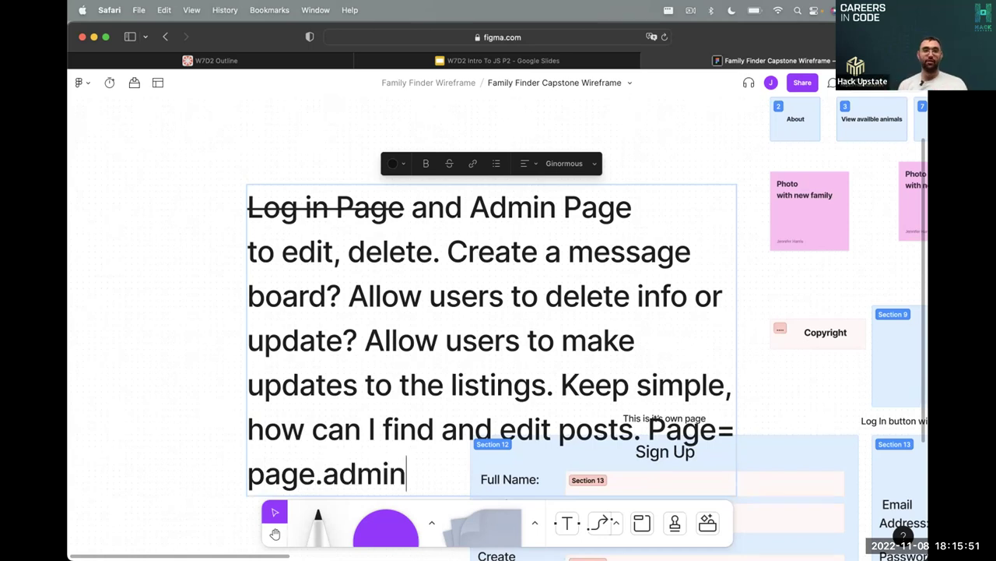
pyautogui.write(' with info only')
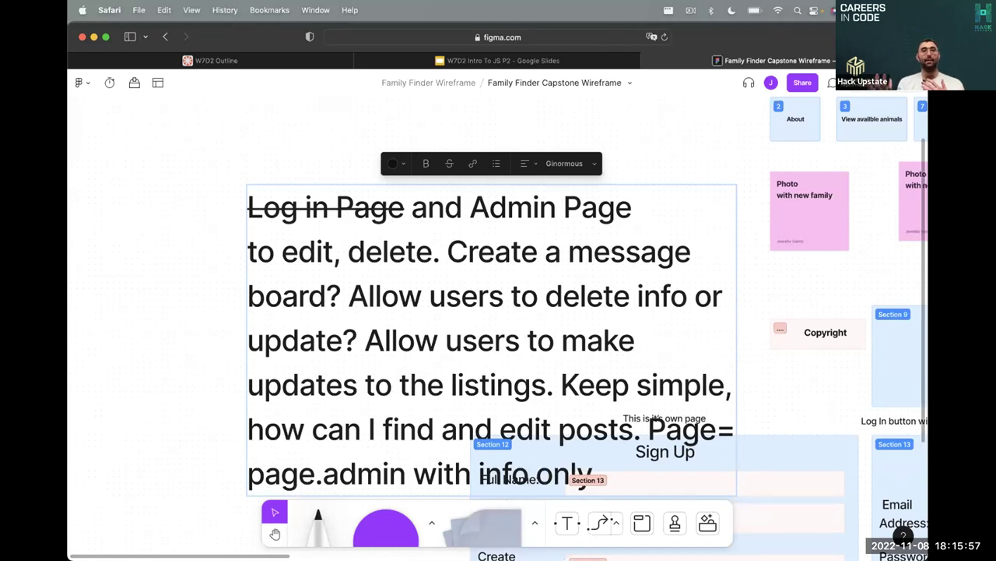
pyautogui.write(' for me to s')
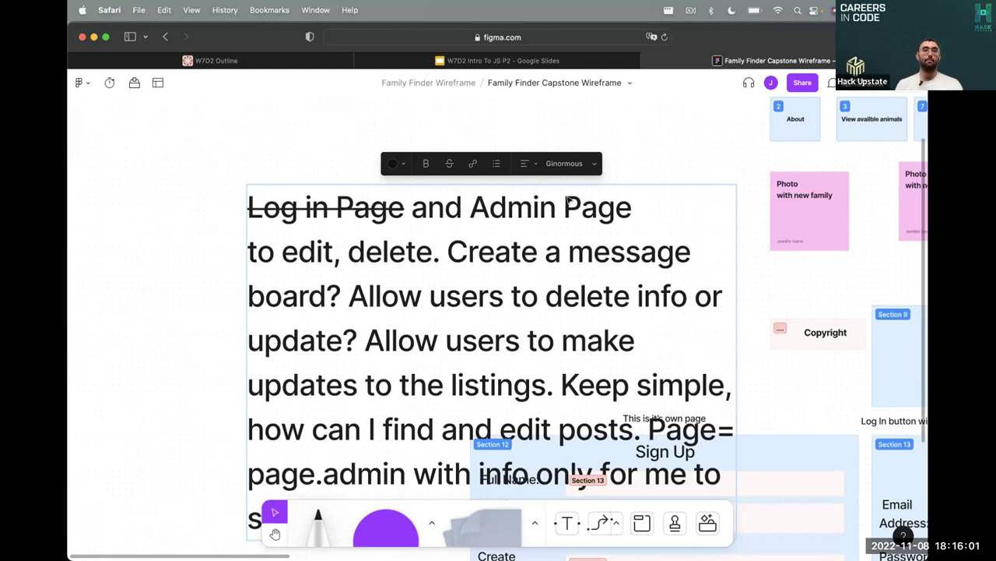
pyautogui.press('Escape')
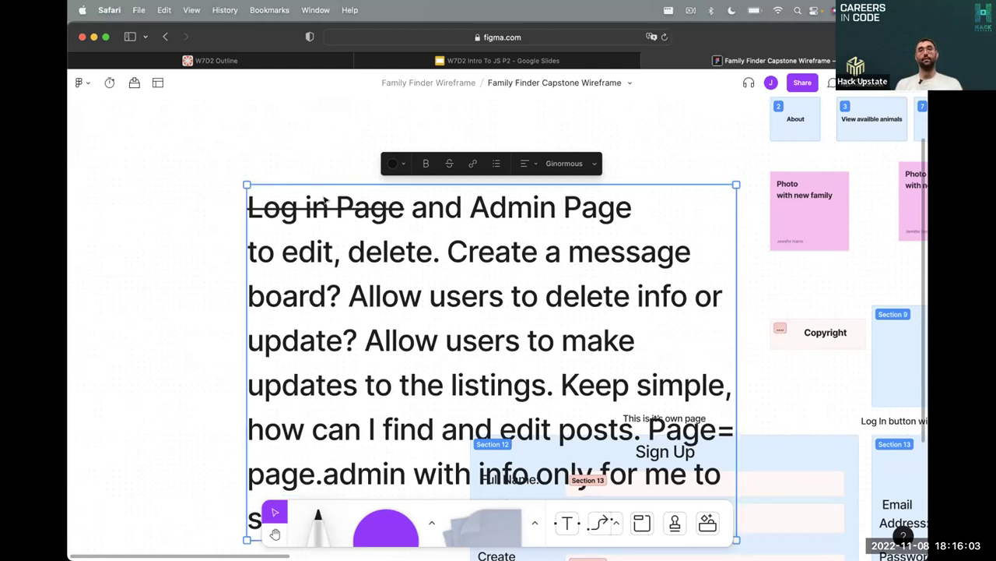
# - Move the Admin Page planning note up and away from the Sign Up section so the two no longer overlap
pyautogui.moveTo(325, 200); pyautogui.dragTo(229, 115)
pyautogui.moveTo(167, 134); pyautogui.dragTo(36, 151)
pyautogui.hscroll(-2, 498, 311)
pyautogui.hscroll(-5, 85, 127)
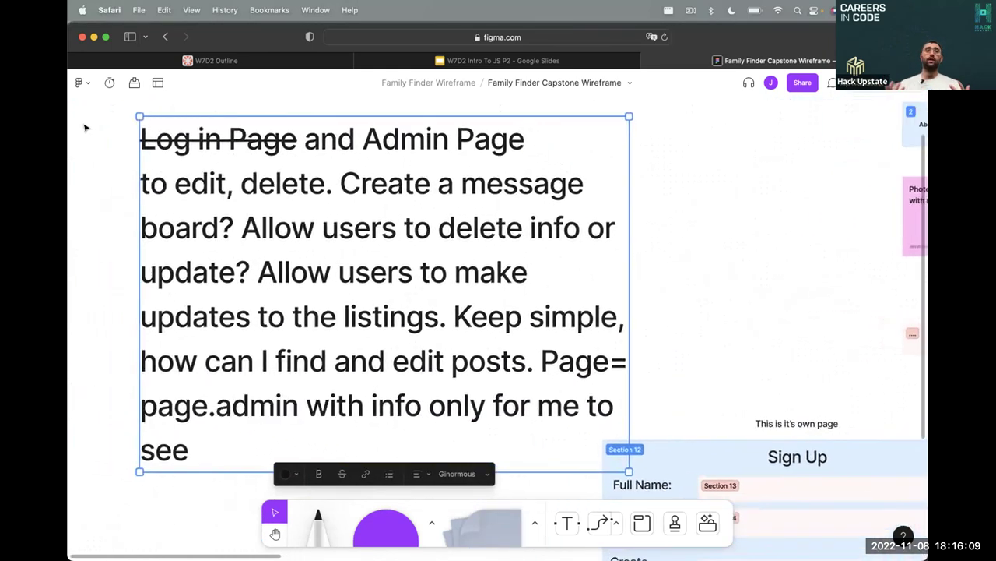
pyautogui.moveTo(302, 130); pyautogui.dragTo(195, 119)
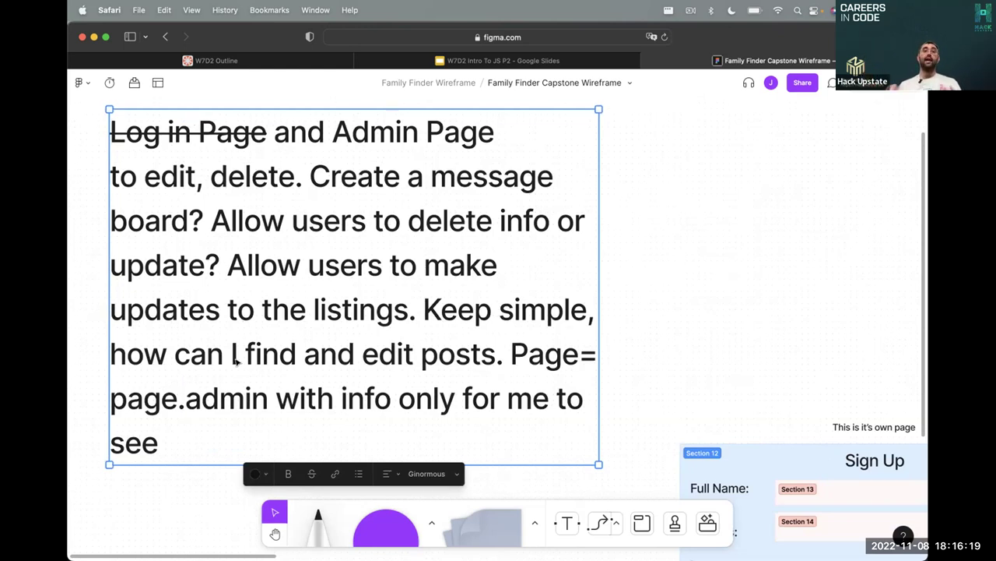
pyautogui.press('Escape')
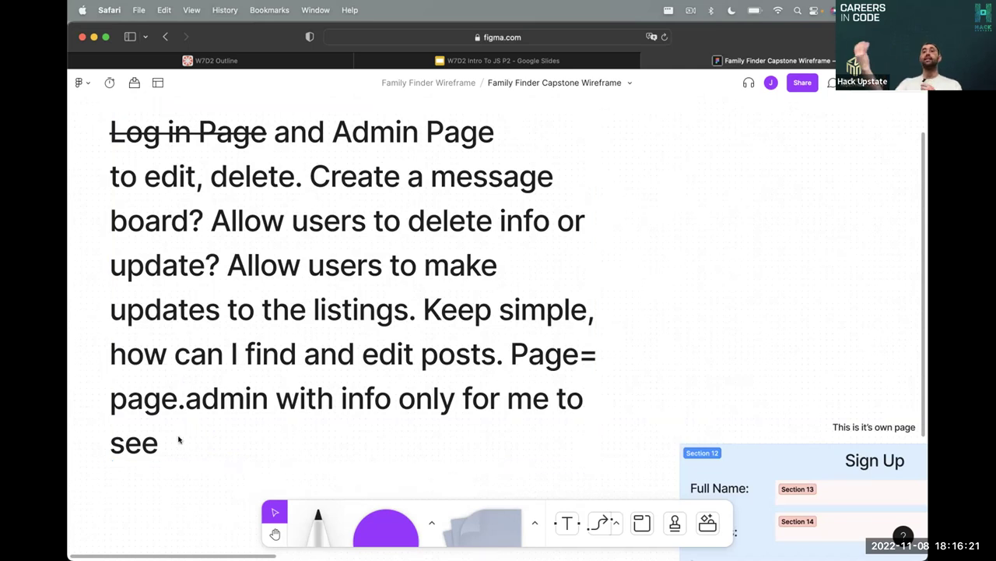
# - Append ". Add functionality of my own to use on one page?" to the end of the Admin Page planning note
pyautogui.click(157, 445)
pyautogui.doubleClick(157, 445)
pyautogui.click(158, 444)
pyautogui.write('.')
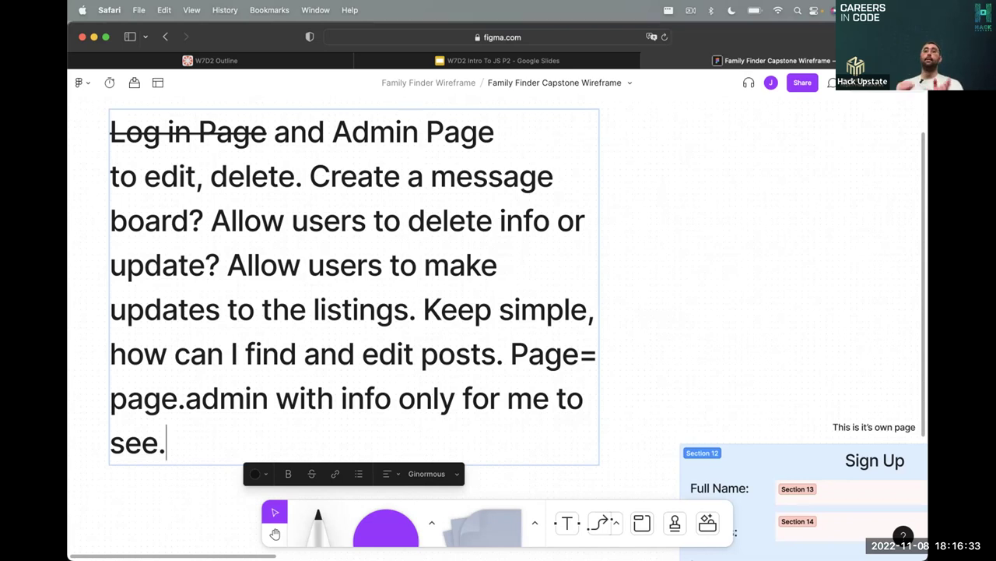
pyautogui.write('Add')
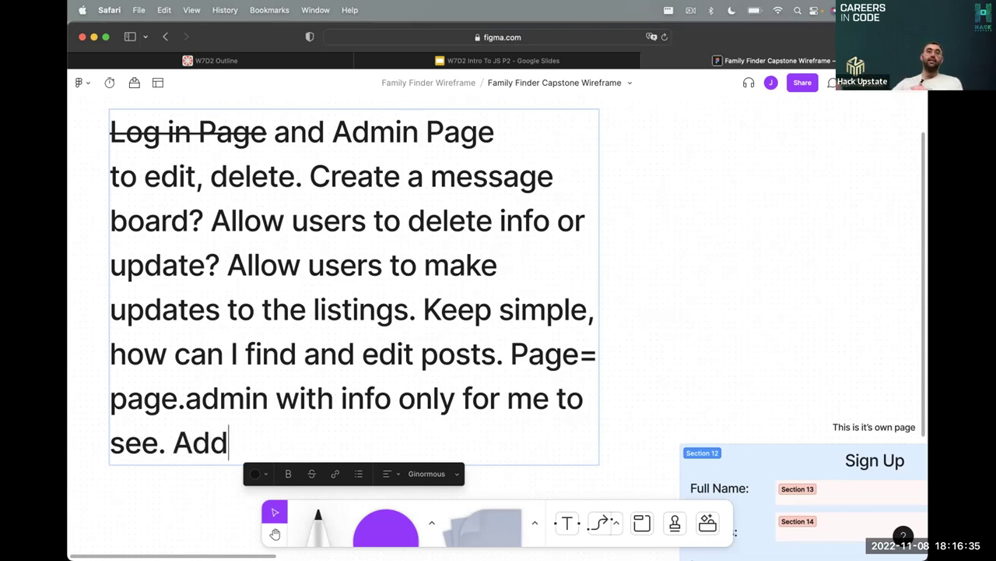
pyautogui.write(' fun')
pyautogui.press('BackSpace')
pyautogui.press('BackSpace')
pyautogui.write('fun')
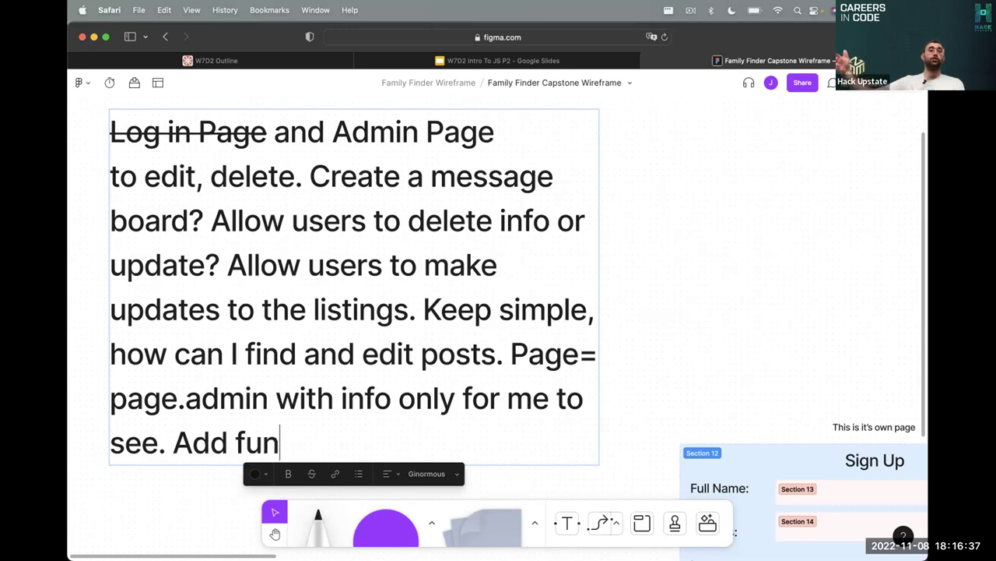
pyautogui.write('ctionalityof m')
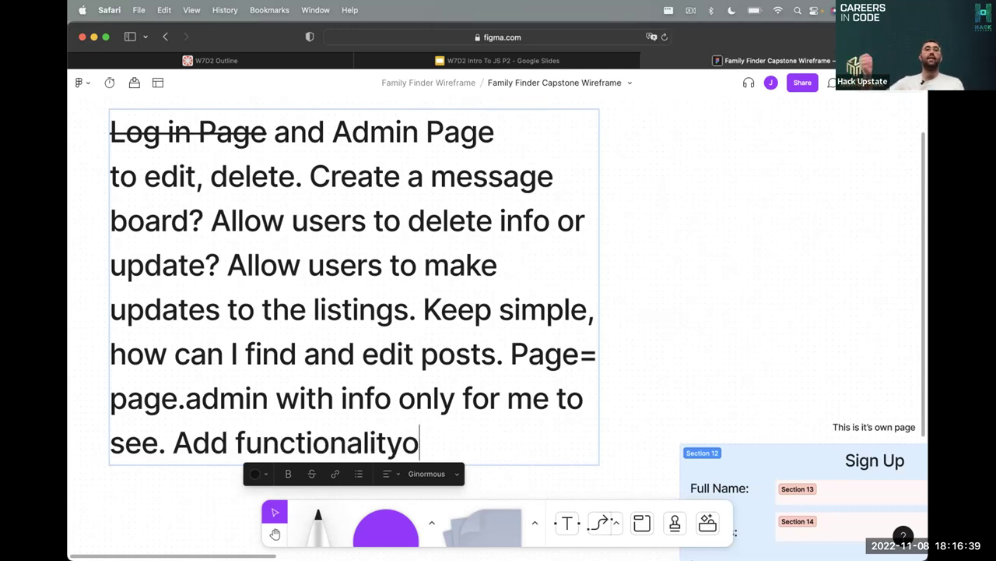
pyautogui.press('BackSpace')
pyautogui.press('BackSpace')
pyautogui.press('BackSpace')
pyautogui.press('BackSpace')
pyautogui.write('of m')
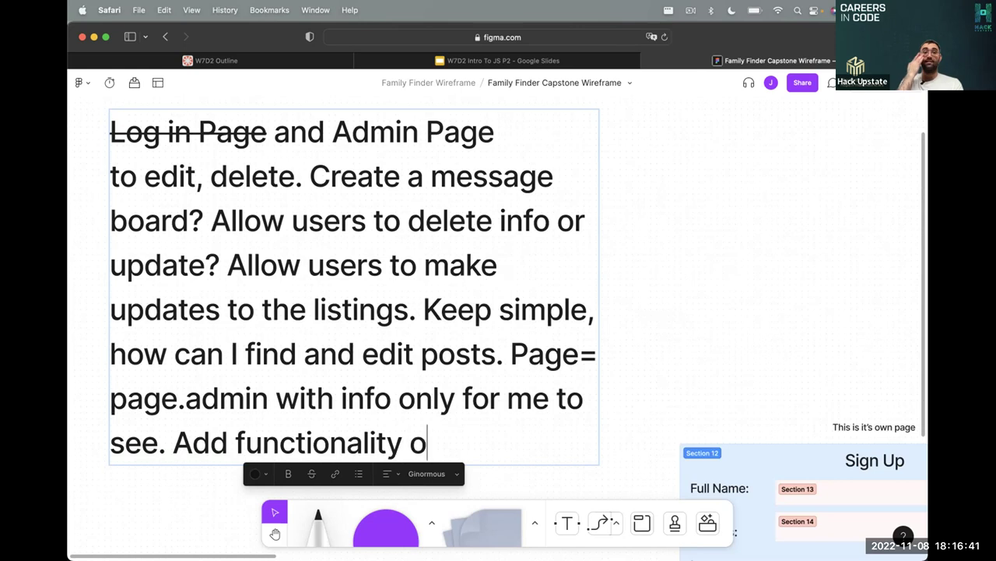
pyautogui.write('y own')
pyautogui.write(' to us')
pyautogui.write('e on one page?')
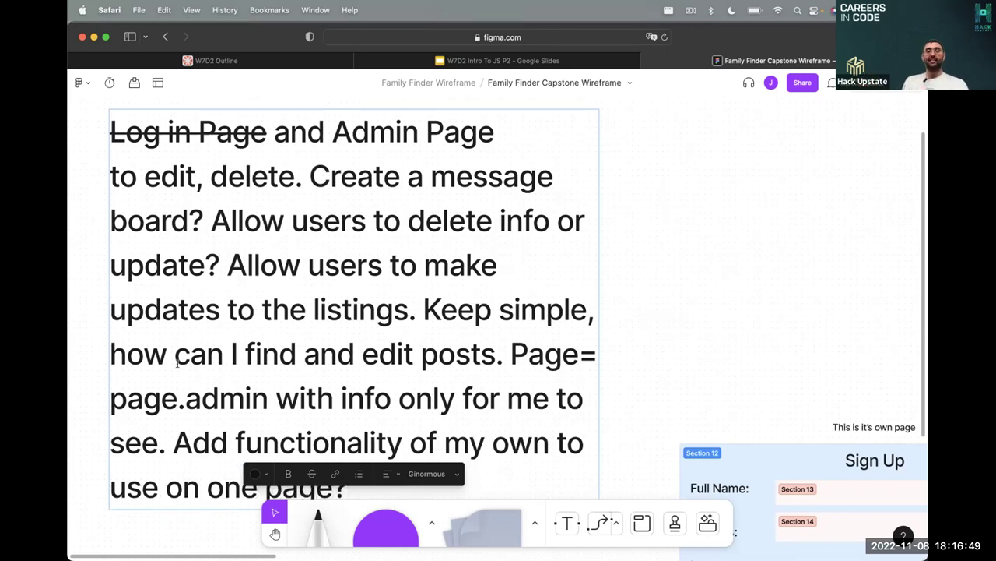
pyautogui.scroll(-3, 178, 362)
pyautogui.write('?')
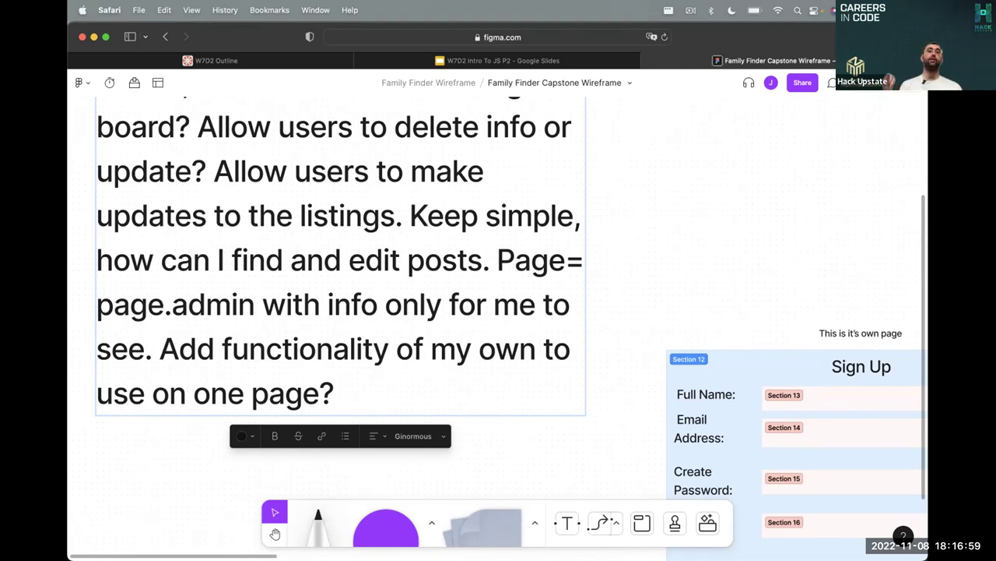
pyautogui.write('Have')
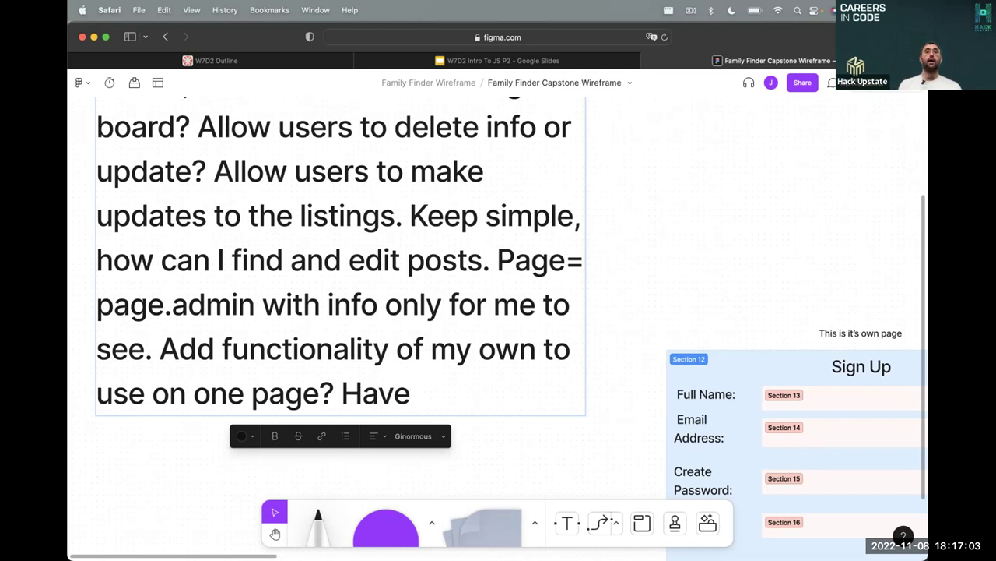
pyautogui.press('BackSpace')
pyautogui.press('BackSpace')
pyautogui.press('BackSpace')
pyautogui.press('BackSpace')
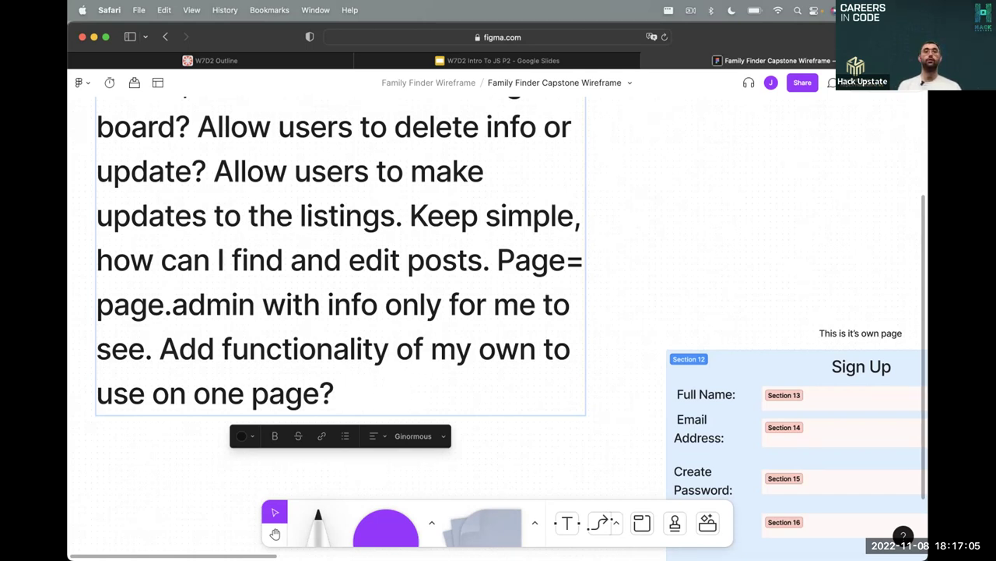
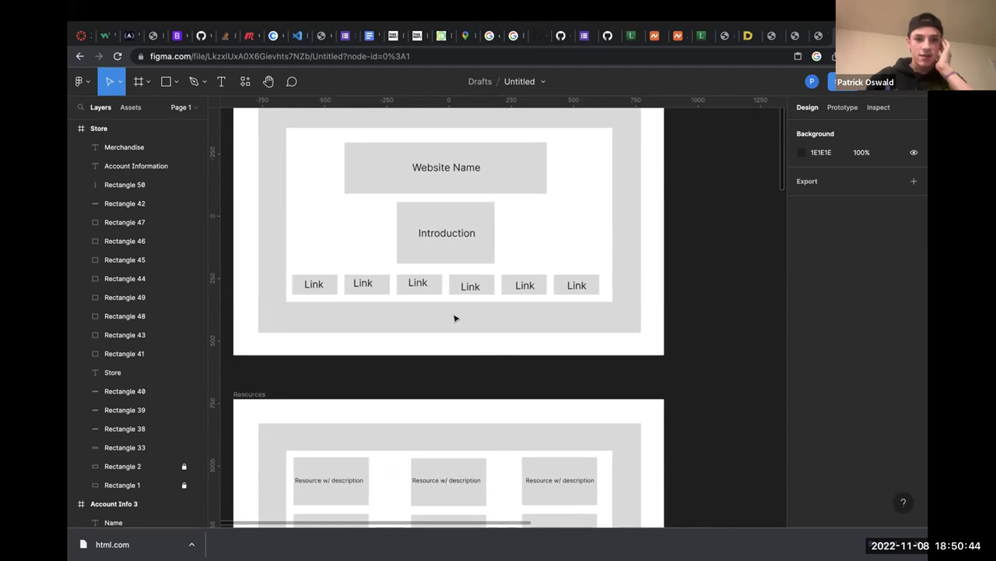
# - Review the home page wireframe with its introduction and links, and the Resources frame with its resource description blocks
pyautogui.scroll(-1, 542, 323)
pyautogui.scroll(-3, 542, 324)
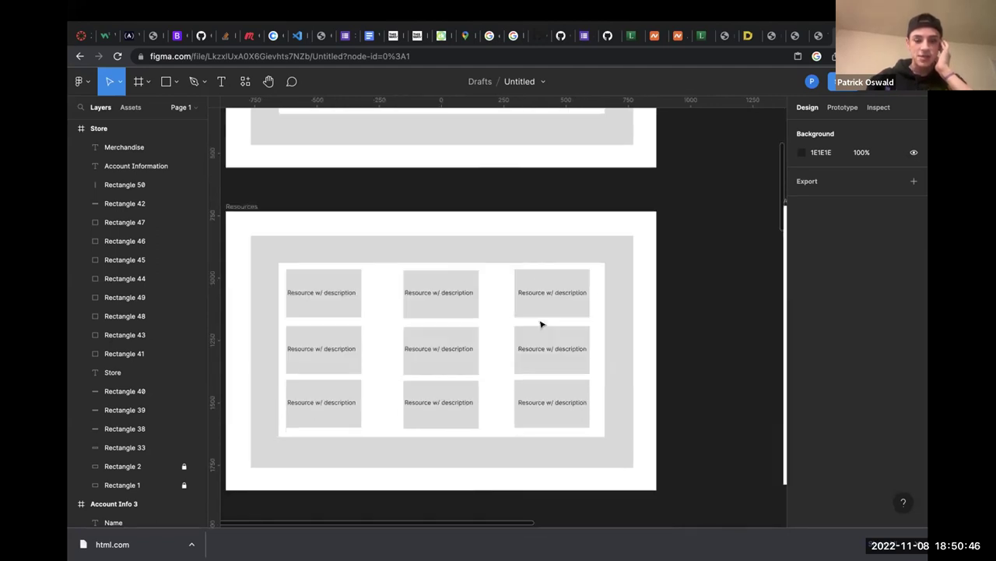
pyautogui.keyDown('ctrl'); pyautogui.scroll(-5, 542, 324); pyautogui.keyUp('ctrl')
pyautogui.keyDown('ctrl'); pyautogui.scroll(5, 542, 325); pyautogui.keyUp('ctrl')
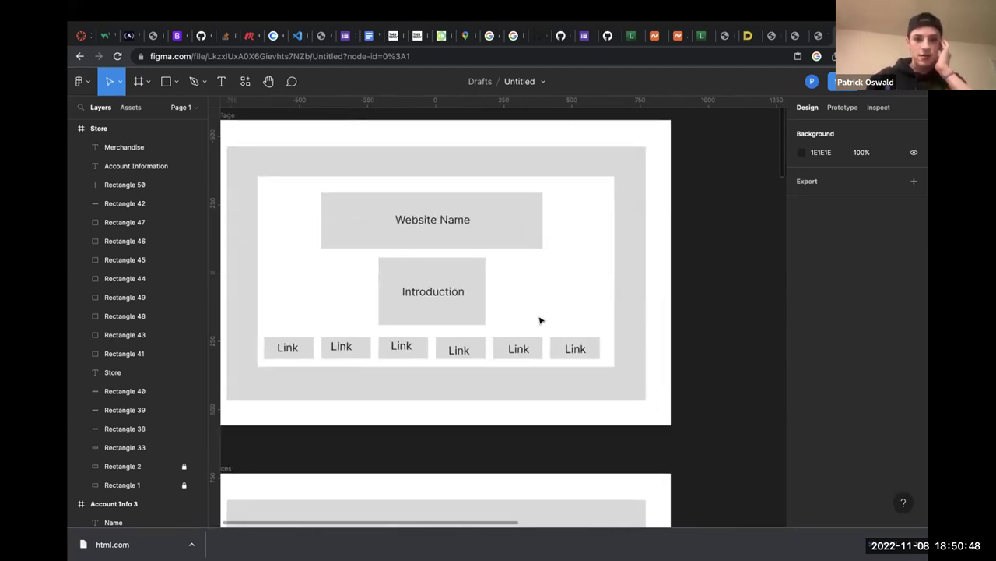
pyautogui.scroll(-5, 462, 272)
pyautogui.keyDown('ctrl'); pyautogui.scroll(-2, 460, 274); pyautogui.keyUp('ctrl')
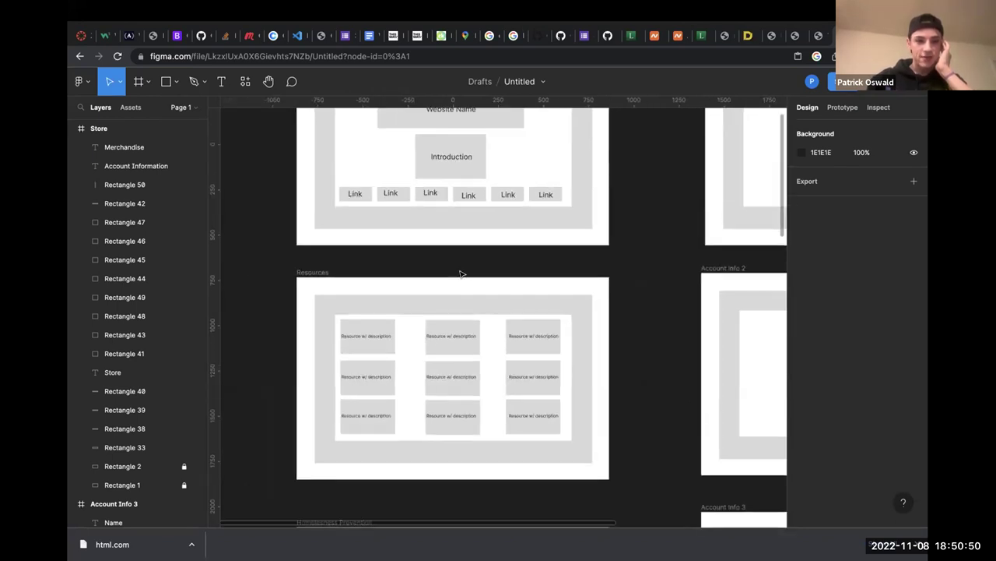
pyautogui.scroll(-3, 460, 273)
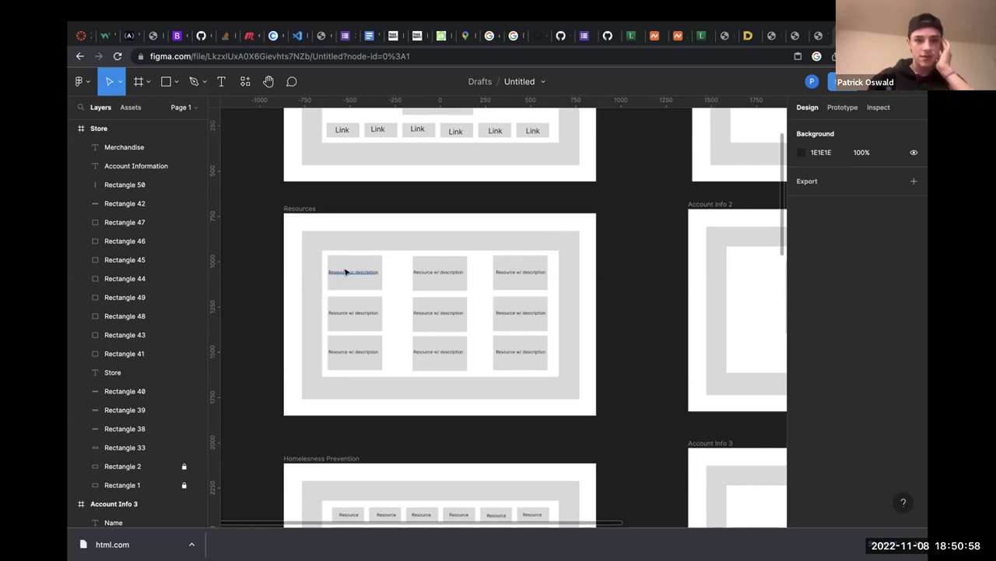
pyautogui.scroll(-1, 340, 258)
pyautogui.scroll(3, 372, 213)
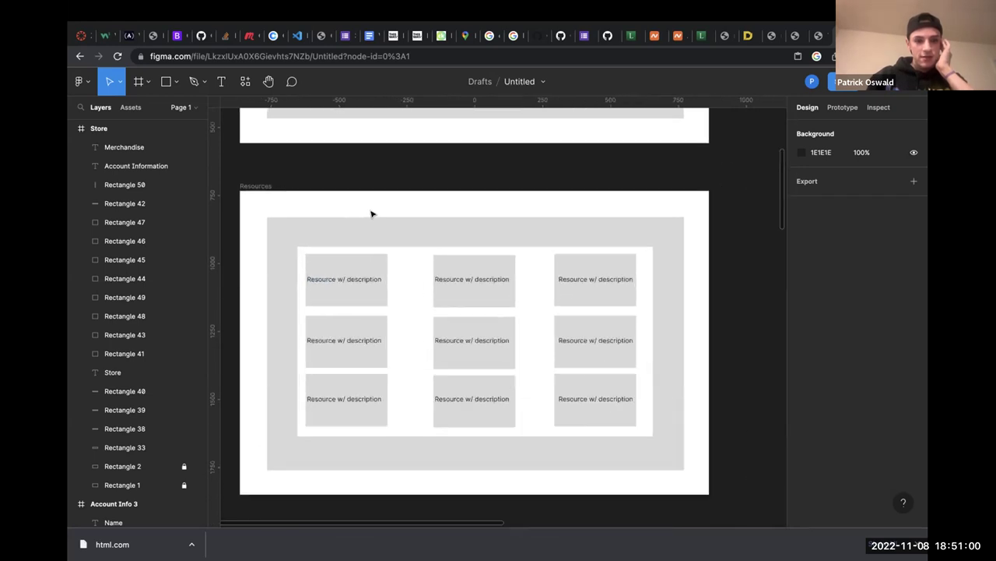
pyautogui.scroll(-2, 372, 213)
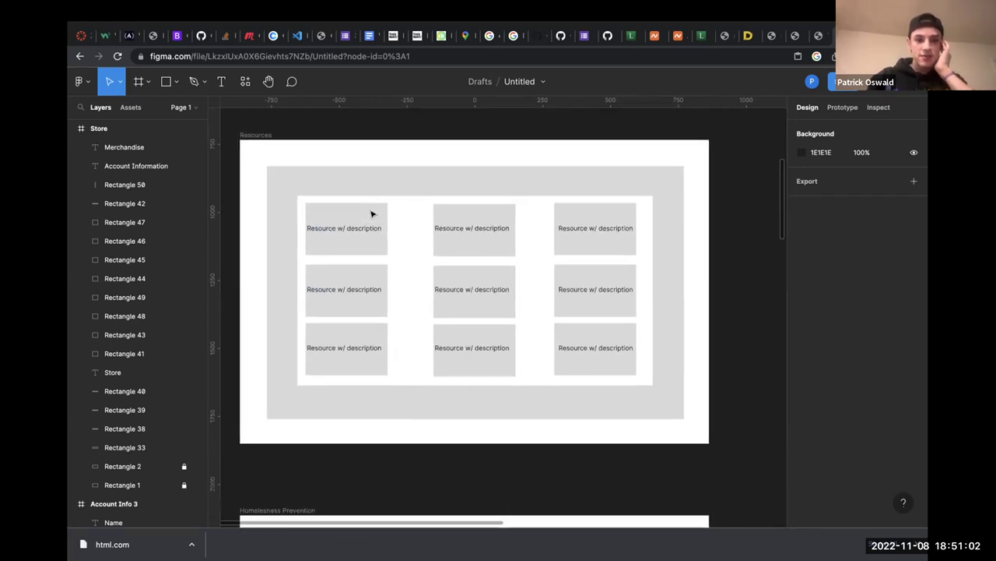
# - Review the Homelessness Prevention, Mental Health Awareness, Communities and Donations wireframes
pyautogui.scroll(-10, 371, 214)
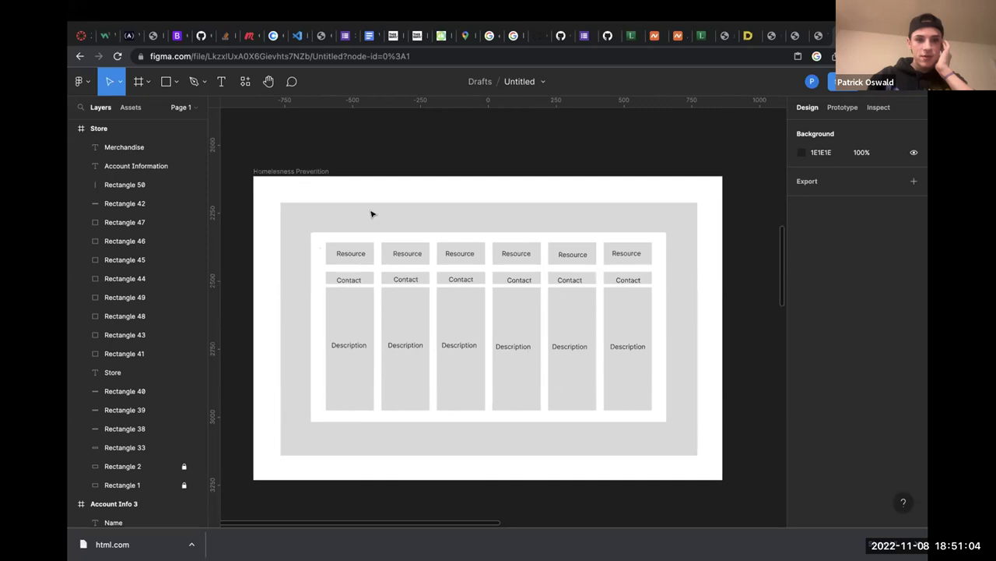
pyautogui.scroll(-2, 371, 213)
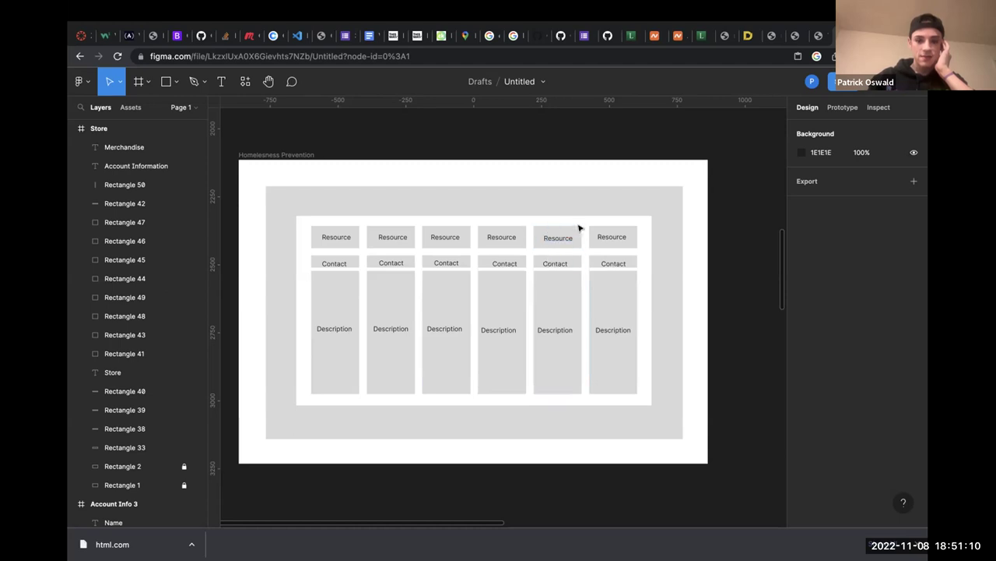
pyautogui.scroll(-10, 383, 314)
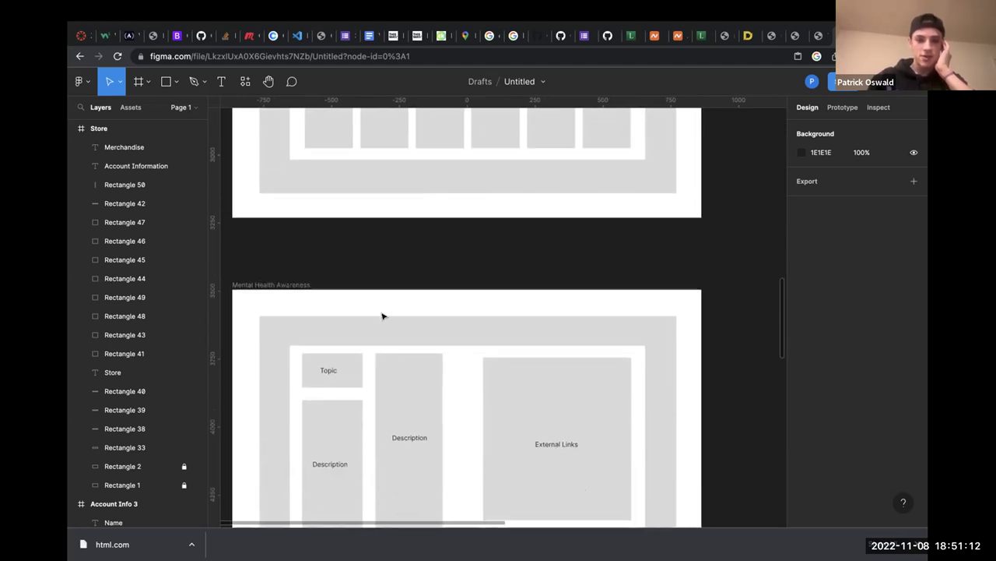
pyautogui.scroll(-2, 382, 316)
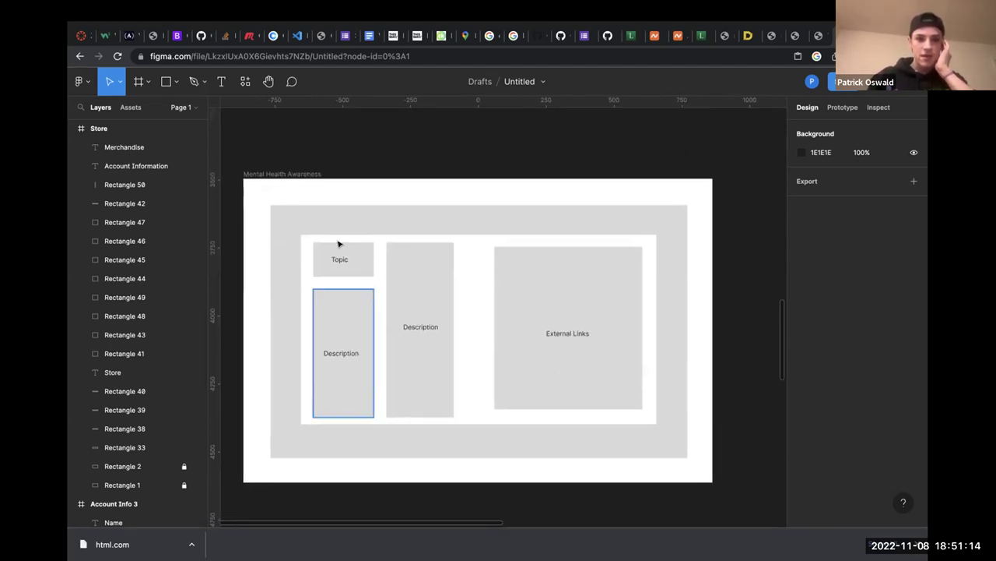
pyautogui.scroll(-2, 382, 356)
pyautogui.hscroll(2, 382, 356)
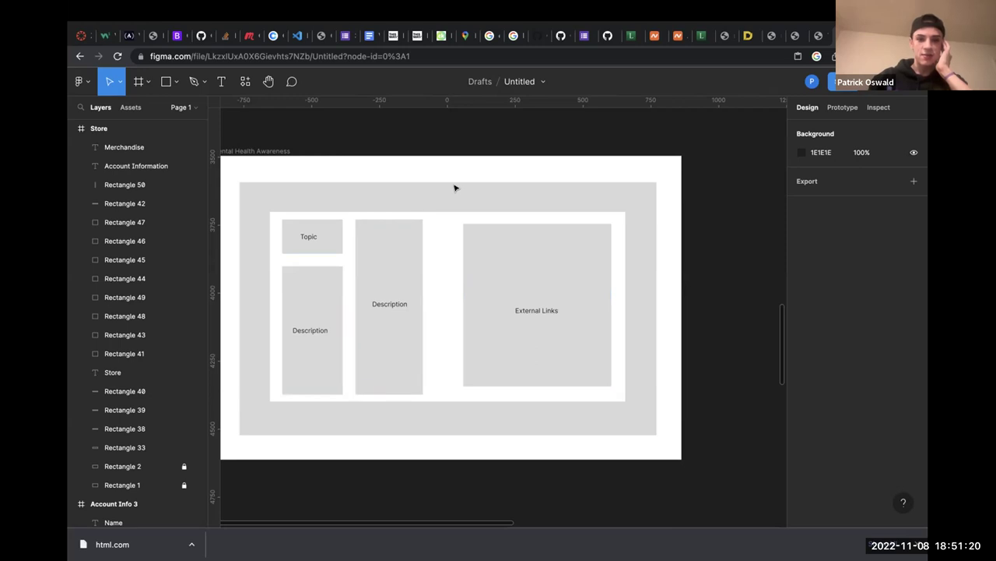
pyautogui.scroll(-8, 455, 188)
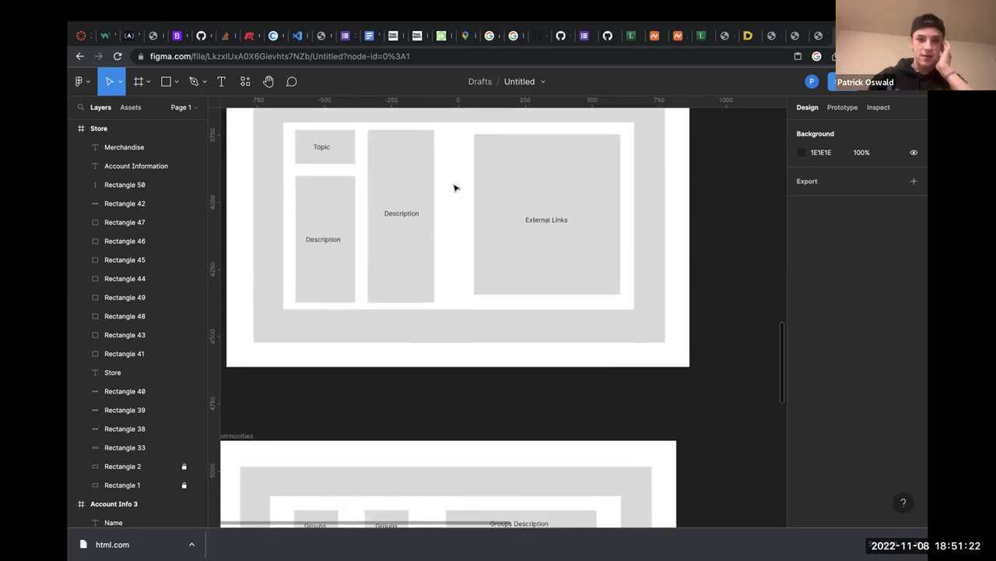
pyautogui.scroll(-3, 456, 187)
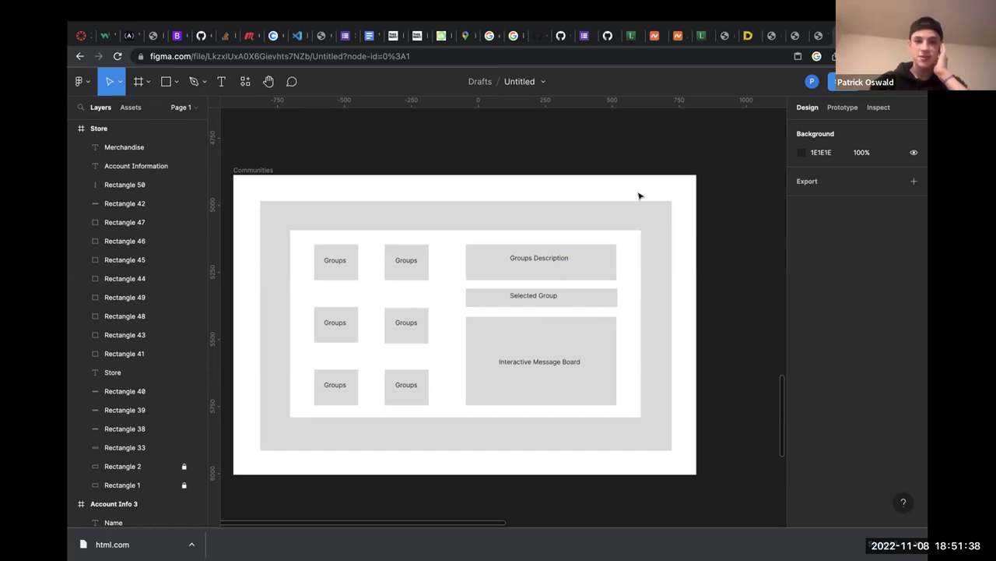
pyautogui.scroll(-2, 620, 199)
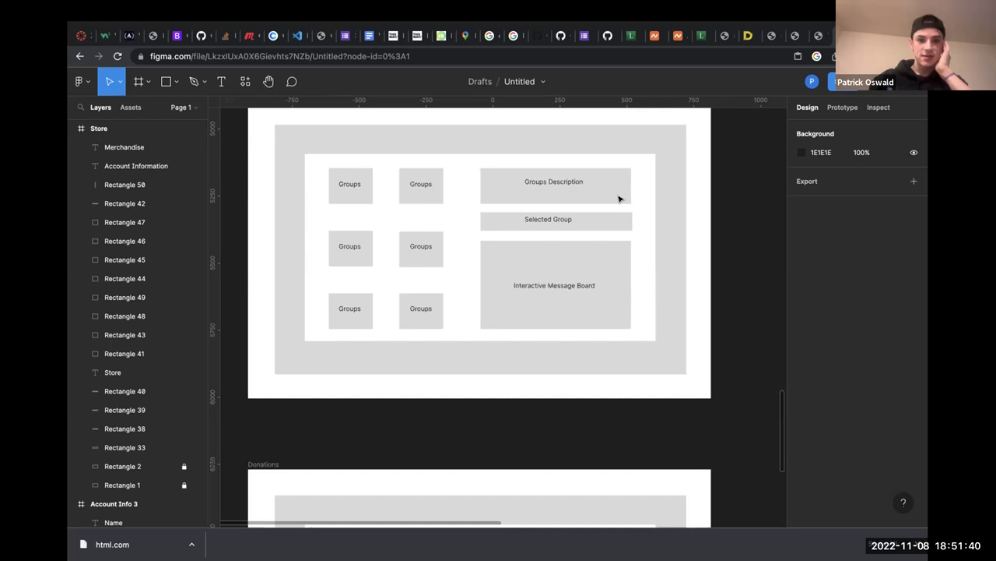
pyautogui.scroll(-5, 620, 198)
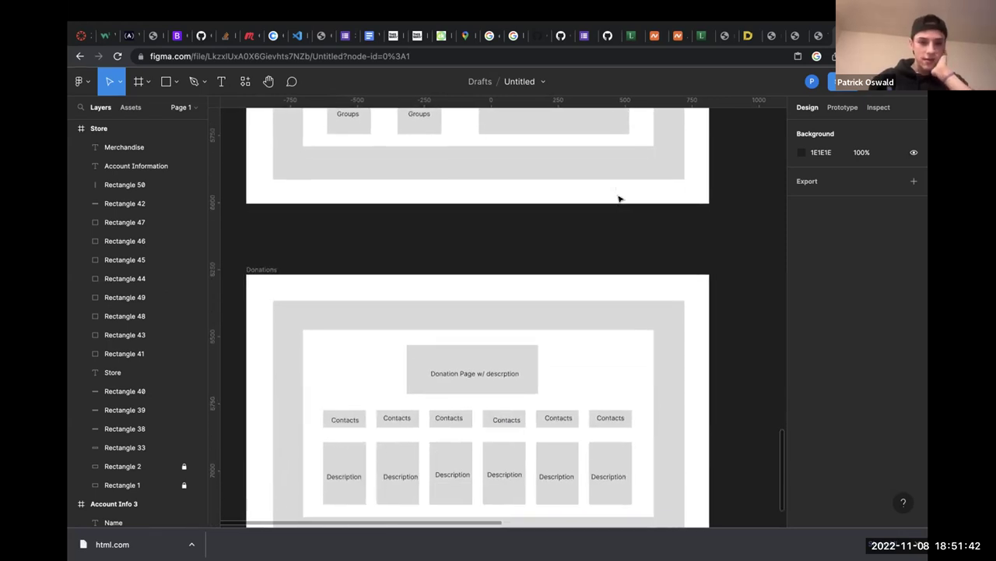
# - Examine the Donations wireframe and the Profile wireframe with its name, About Me and account blocks
pyautogui.scroll(-2, 620, 198)
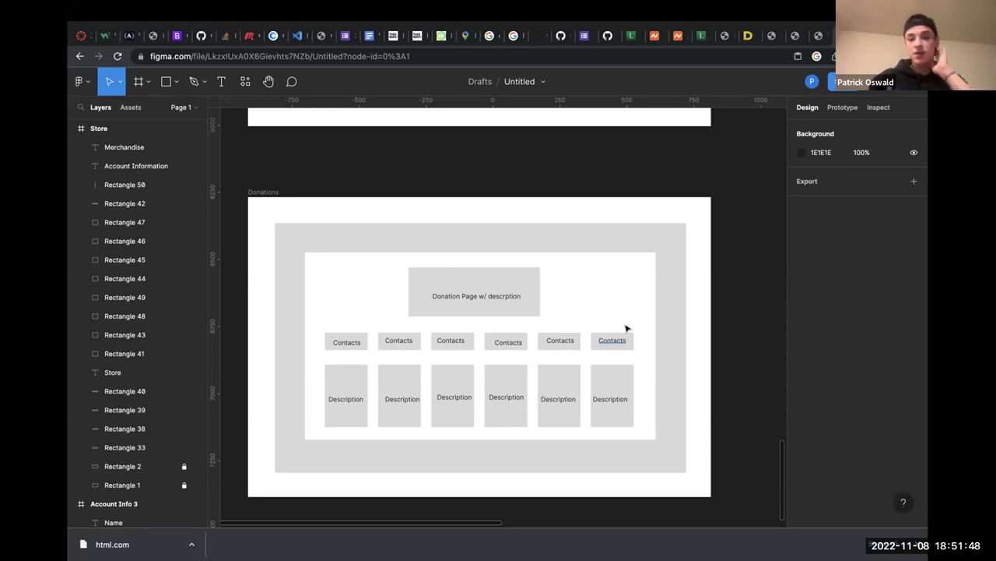
pyautogui.hscroll(3, 576, 379)
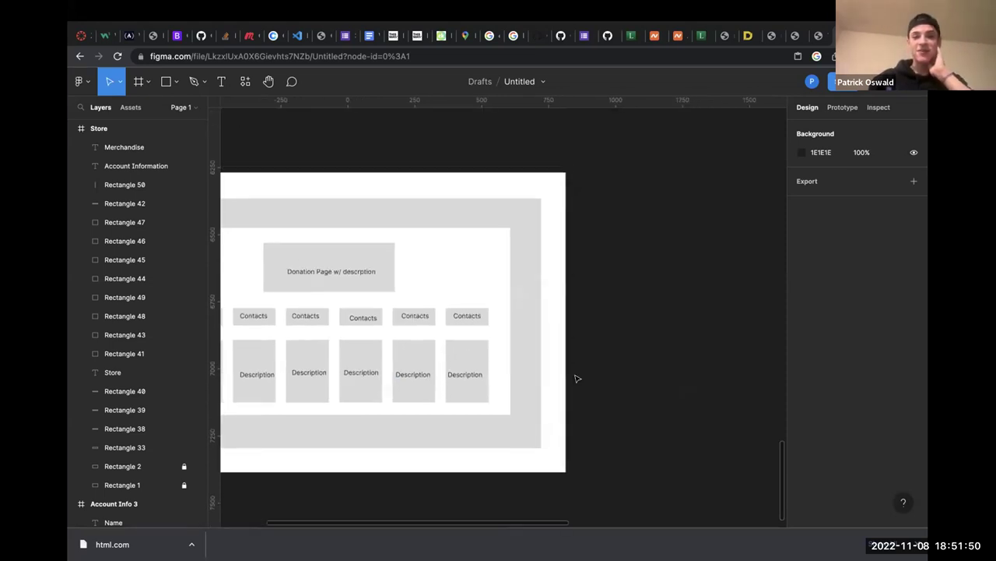
pyautogui.hscroll(-3, 576, 379)
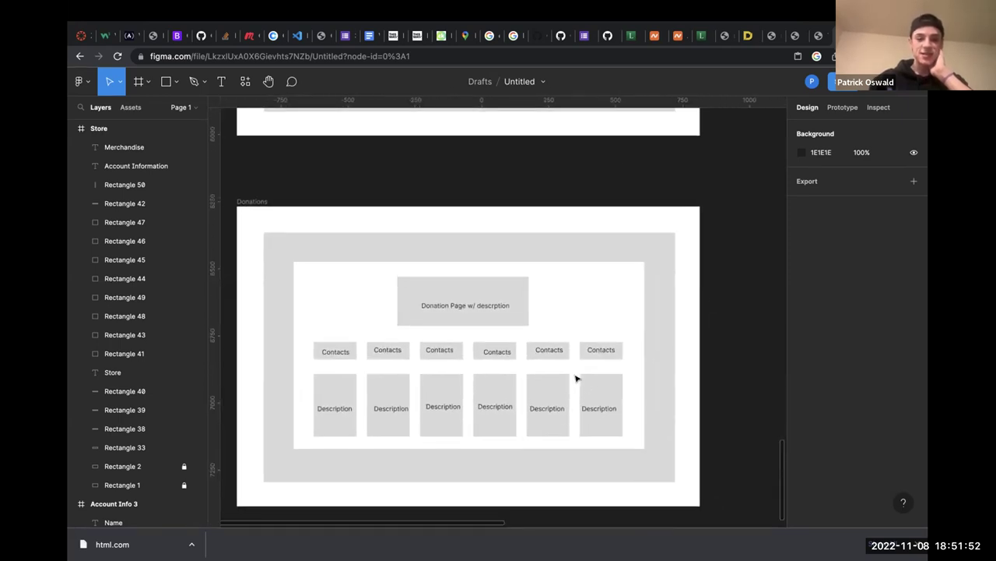
pyautogui.scroll(15, 555, 327)
pyautogui.hscroll(5, 555, 328)
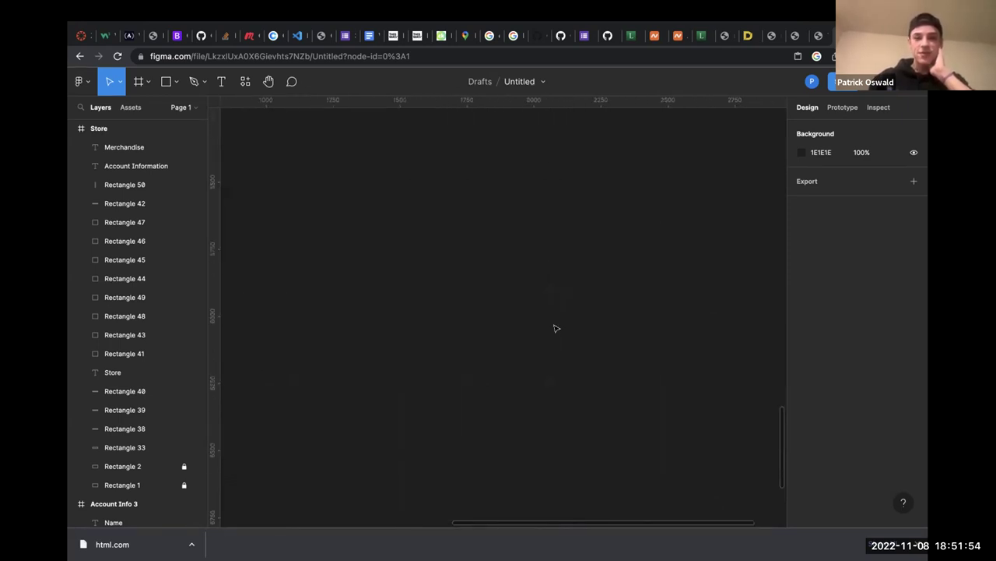
pyautogui.scroll(-3, 555, 328)
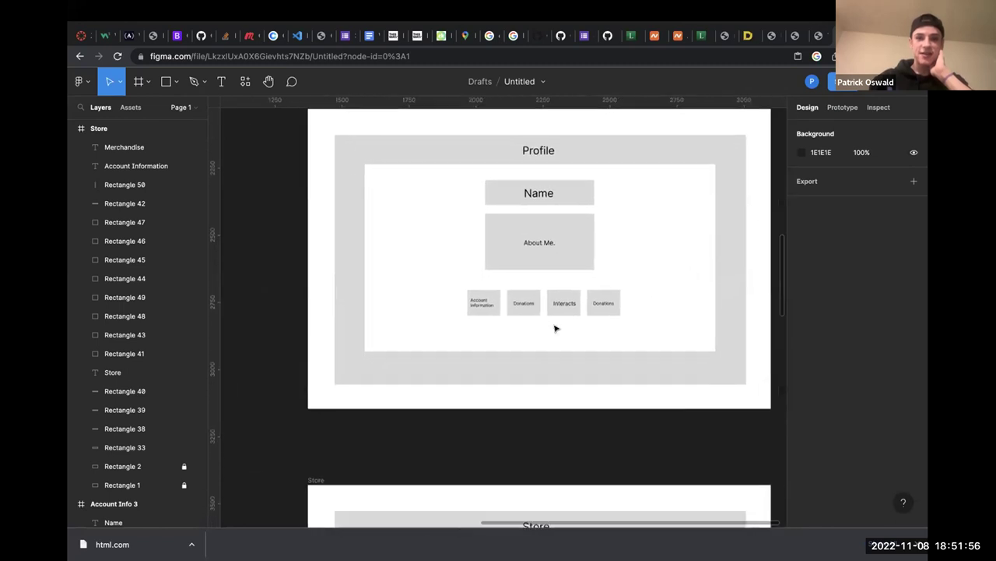
pyautogui.scroll(2, 555, 327)
pyautogui.hscroll(-1, 555, 327)
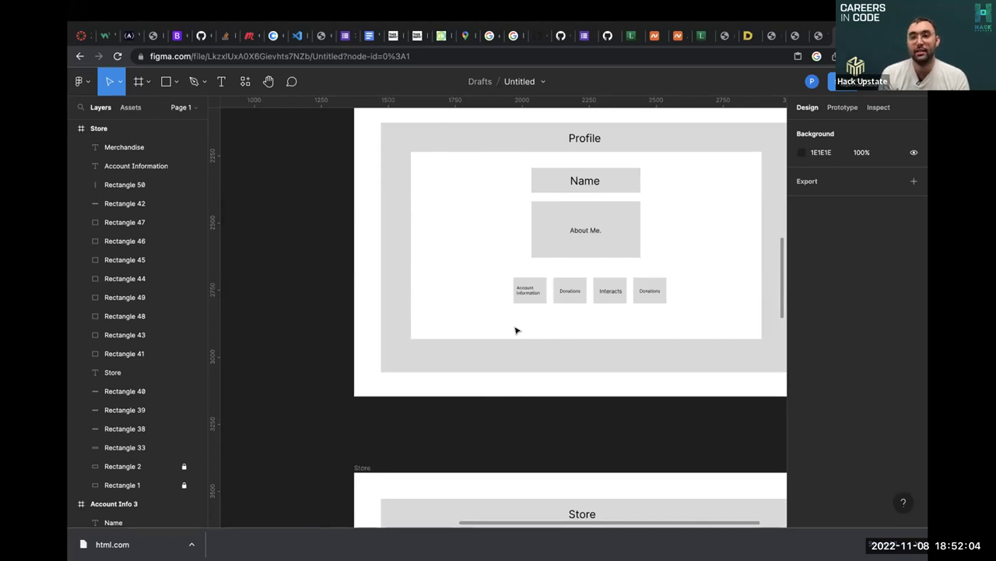
# - Revisit the Homelessness Prevention, Resources, Communities and Donations wireframes, checking how resources, groups and contacts are laid out
pyautogui.scroll(-3, 516, 330)
pyautogui.hscroll(-3, 516, 330)
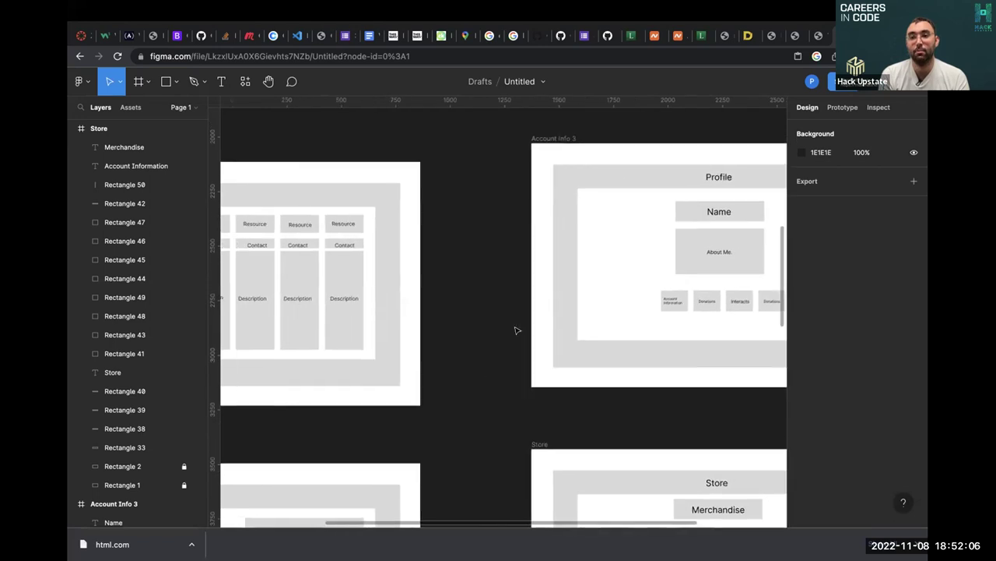
pyautogui.hscroll(-5, 516, 330)
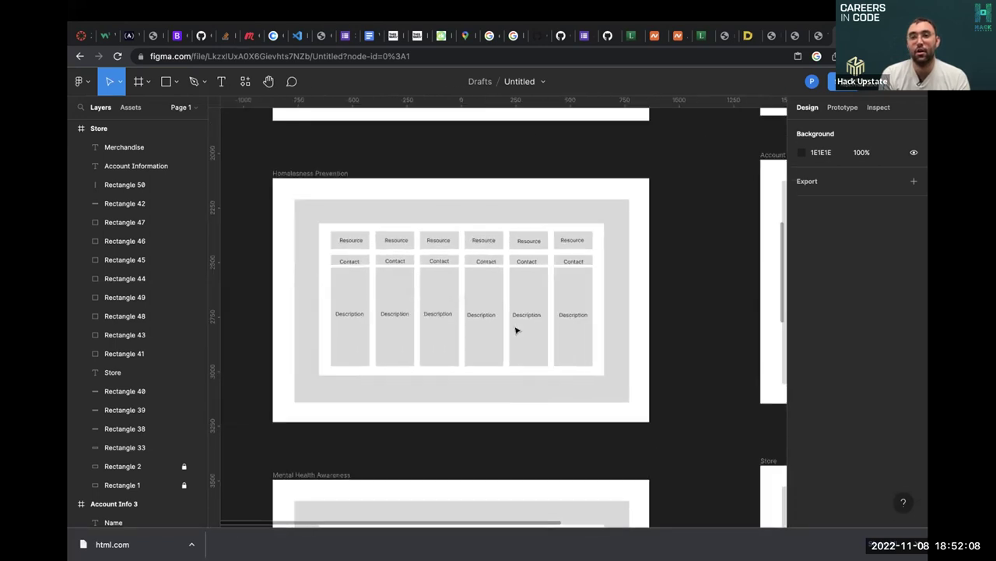
pyautogui.hscroll(1, 516, 330)
pyautogui.scroll(1, 516, 330)
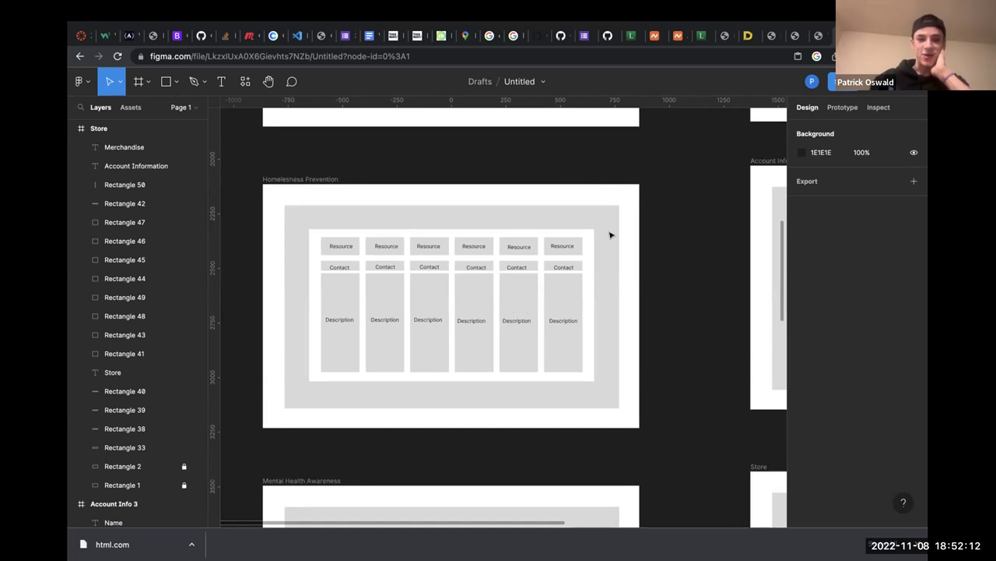
pyautogui.scroll(10, 591, 206)
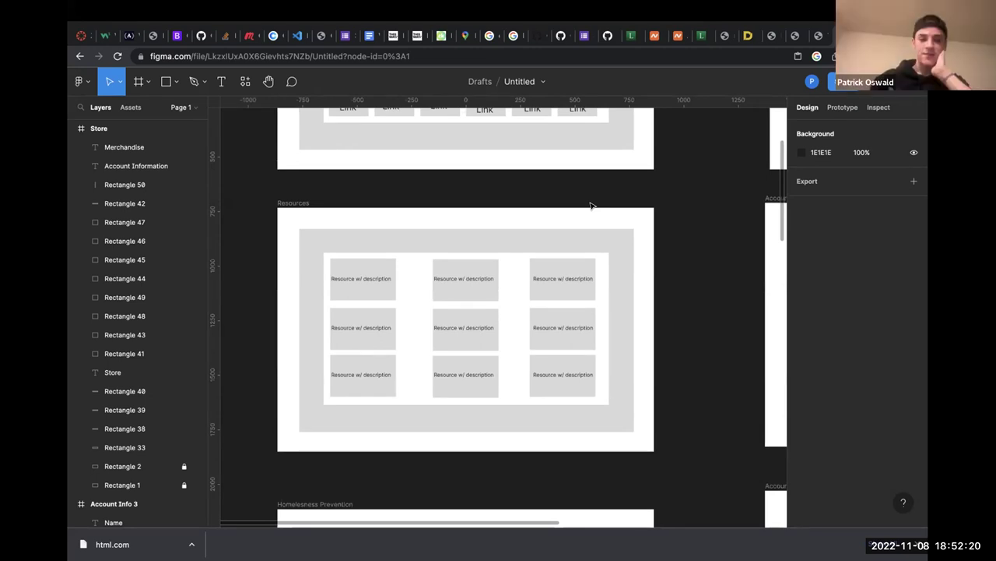
pyautogui.scroll(-15, 591, 205)
pyautogui.scroll(-8, 591, 205)
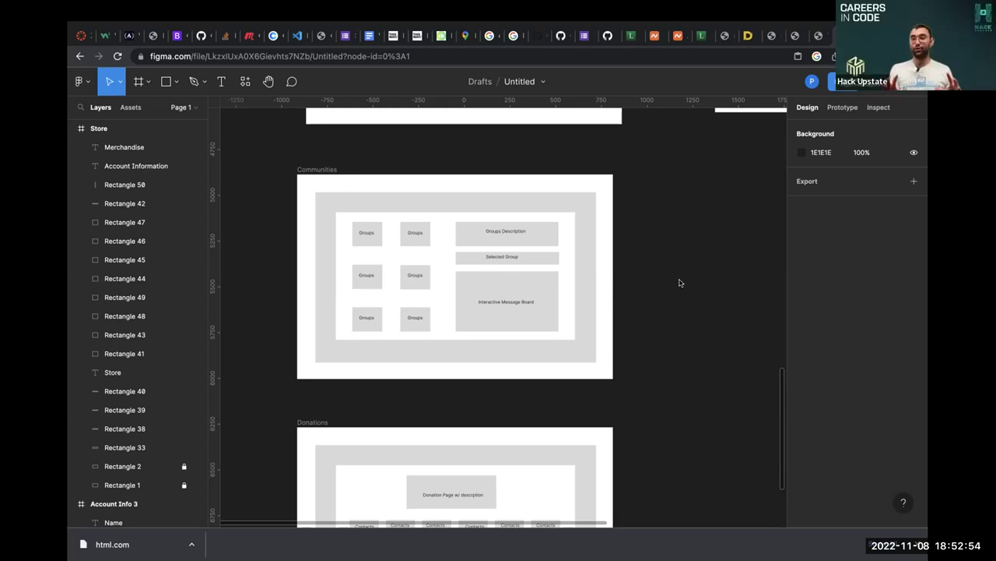
pyautogui.scroll(-2, 715, 271)
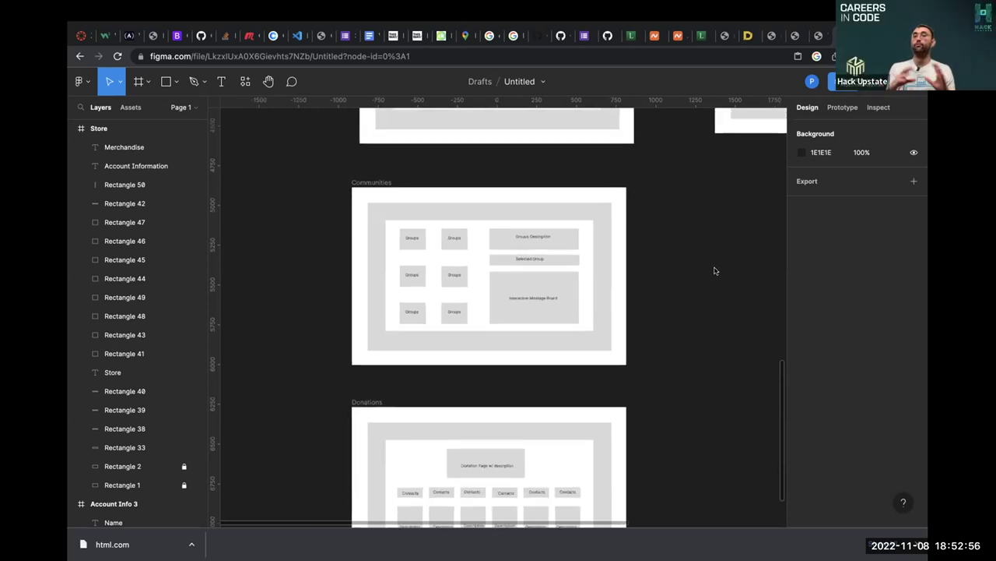
pyautogui.scroll(-3, 715, 271)
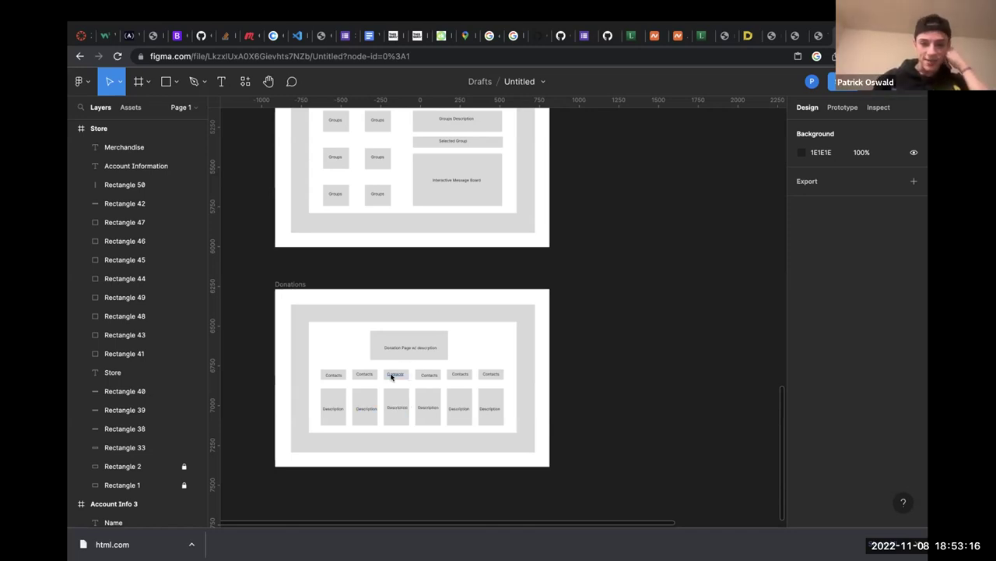
pyautogui.scroll(5, 391, 376)
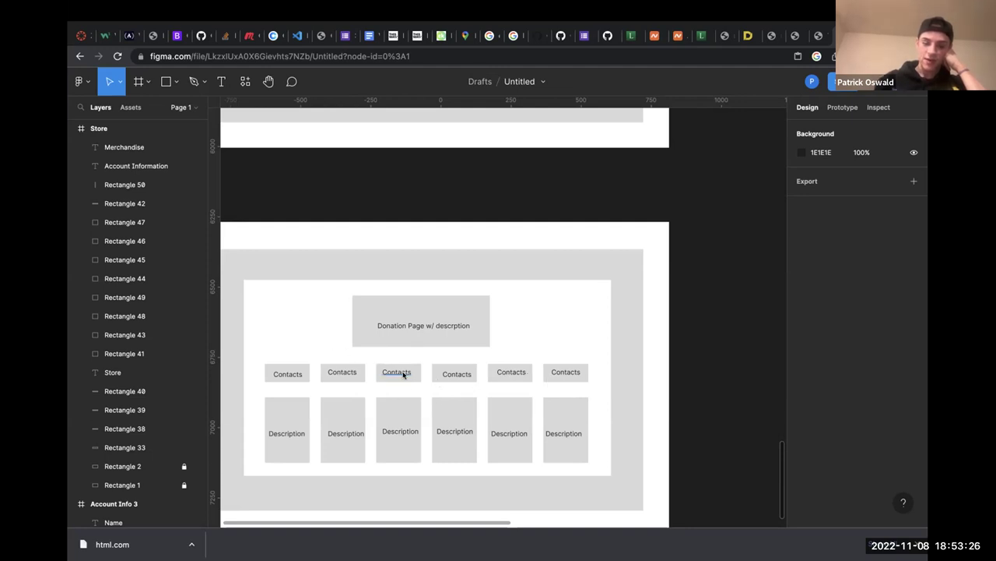
pyautogui.keyDown('ctrl'); pyautogui.scroll(-5, 558, 418); pyautogui.keyUp('ctrl')
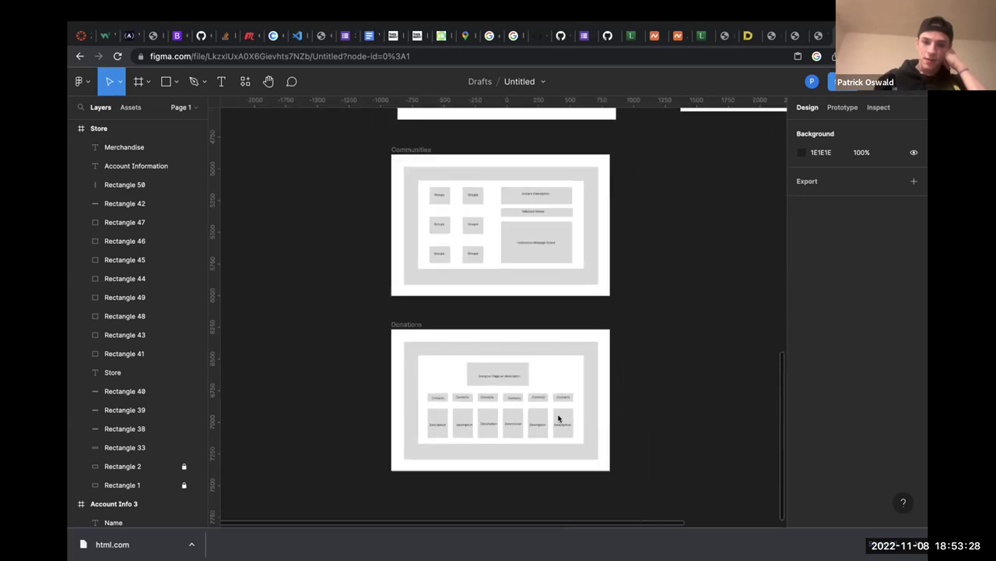
# - Review the account flow from the two Create An Account wireframes through the Profile page to the Store's merchandise layout
pyautogui.scroll(10, 558, 419)
pyautogui.scroll(5, 559, 418)
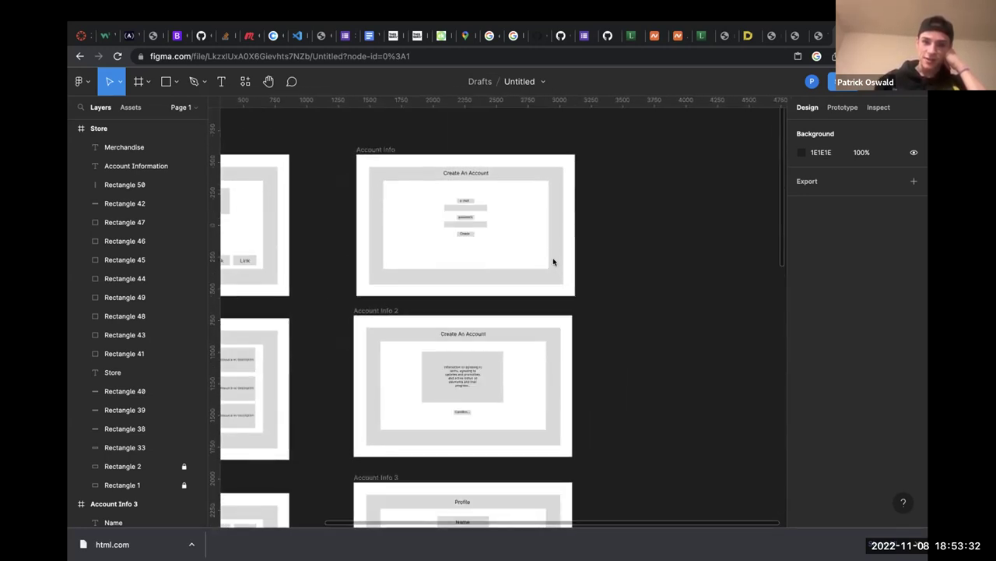
pyautogui.keyDown('ctrl'); pyautogui.scroll(3, 553, 262); pyautogui.keyUp('ctrl')
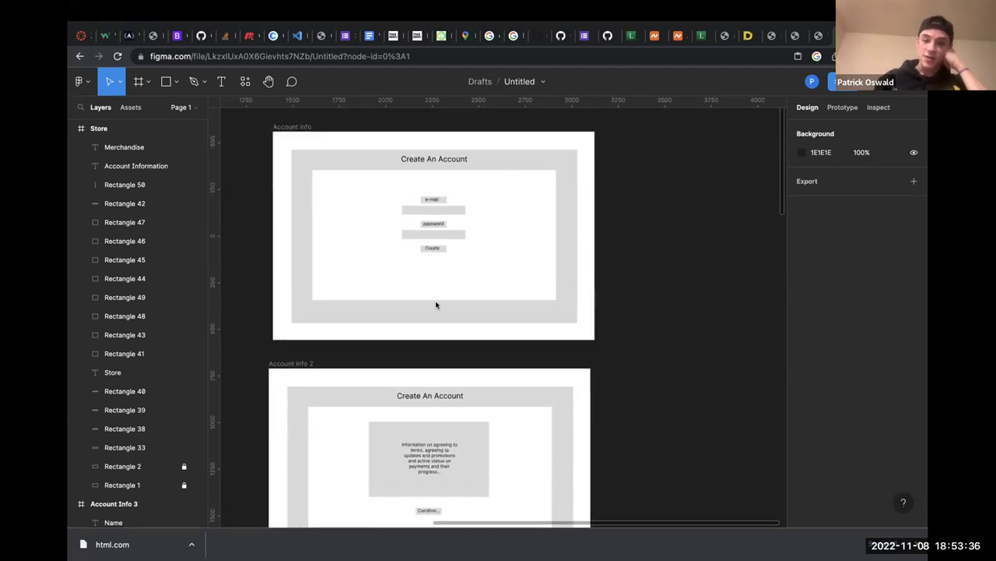
pyautogui.scroll(-10, 563, 357)
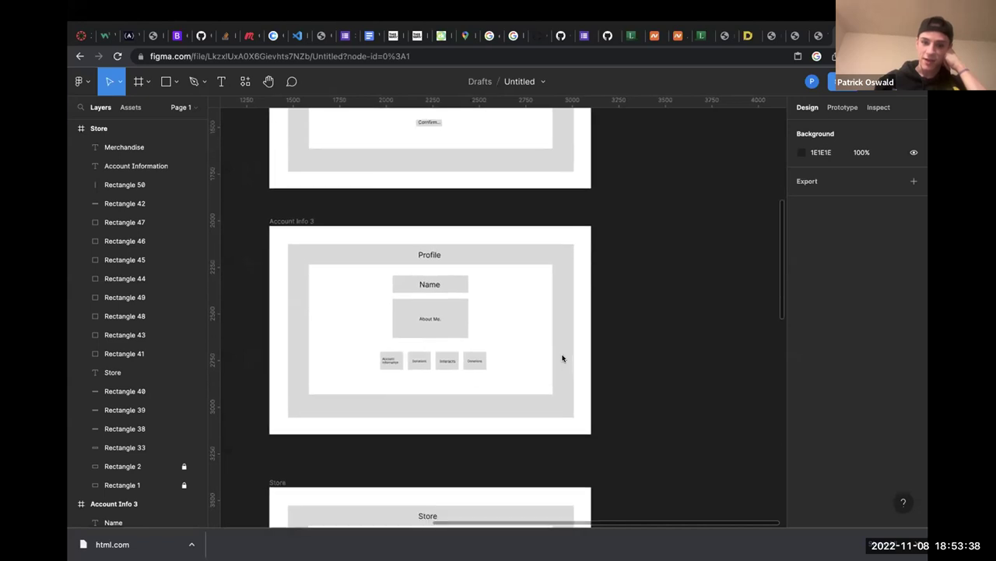
pyautogui.scroll(-2, 413, 370)
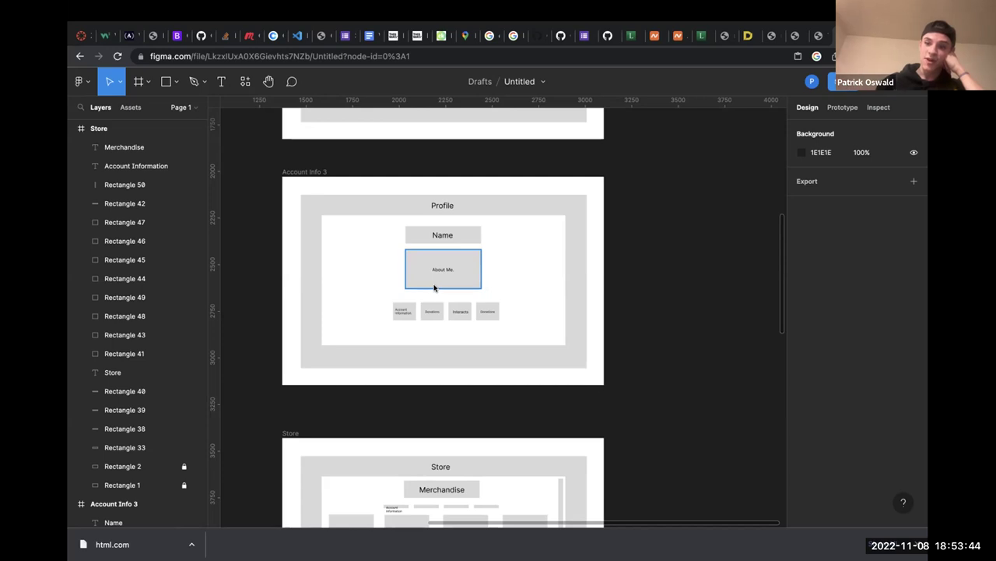
pyautogui.scroll(-2, 472, 314)
pyautogui.scroll(2, 472, 315)
pyautogui.keyDown('ctrl'); pyautogui.scroll(2, 434, 267); pyautogui.keyUp('ctrl')
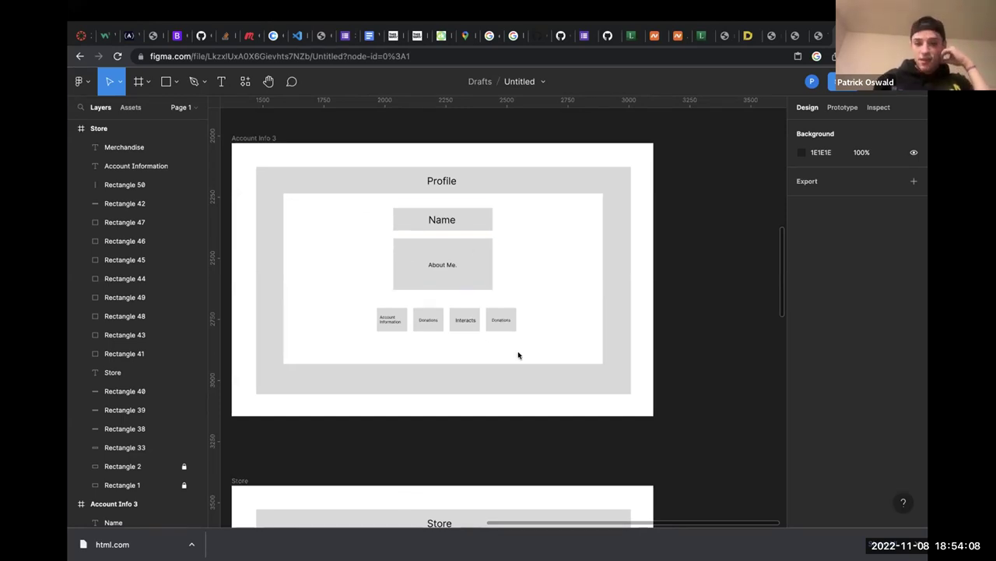
pyautogui.scroll(-5, 519, 353)
pyautogui.scroll(-3, 519, 355)
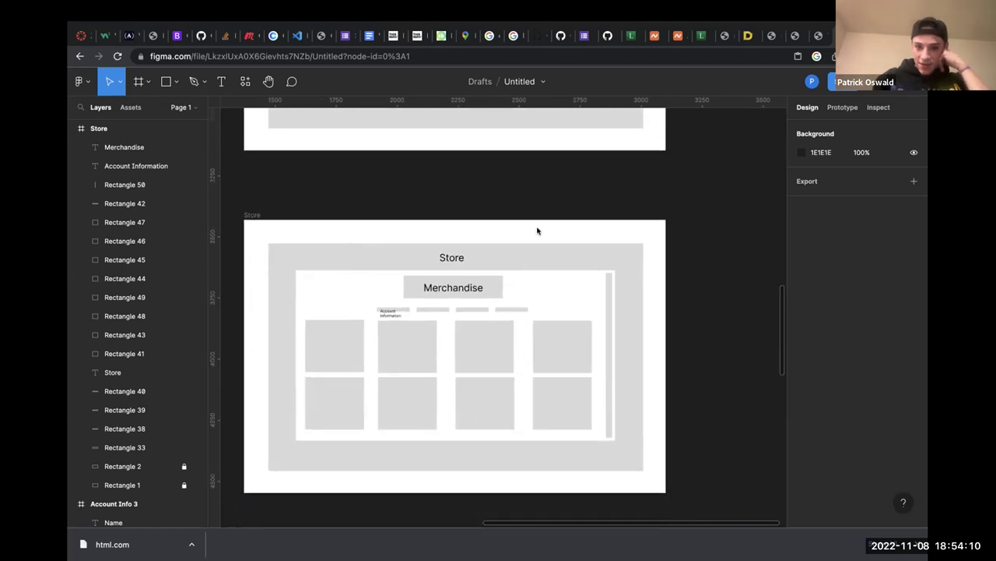
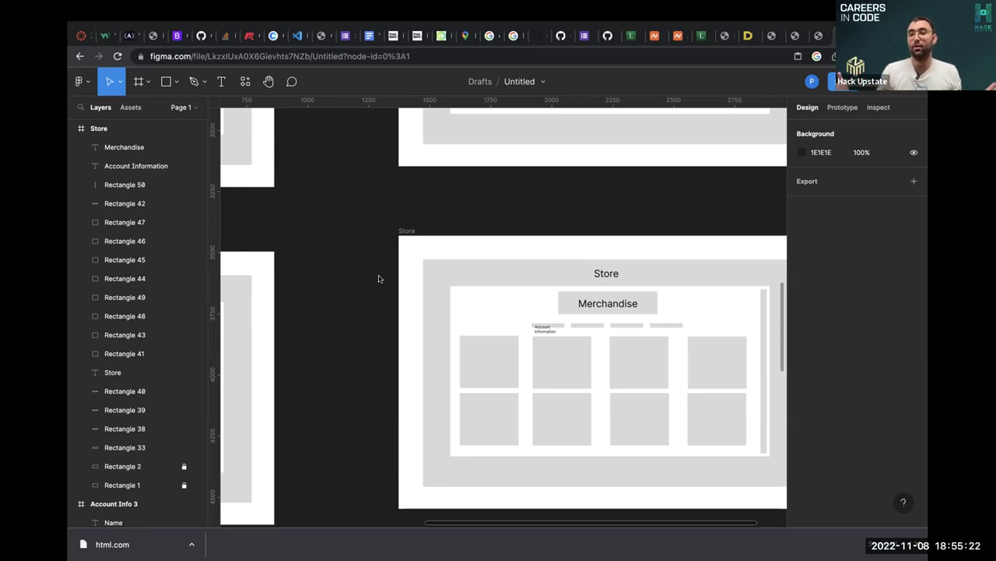
# - Look back over the Mental Health Awareness, Homelessness Prevention, Resources and Home Page wireframes alongside the account frames
pyautogui.scroll(-5, 351, 200)
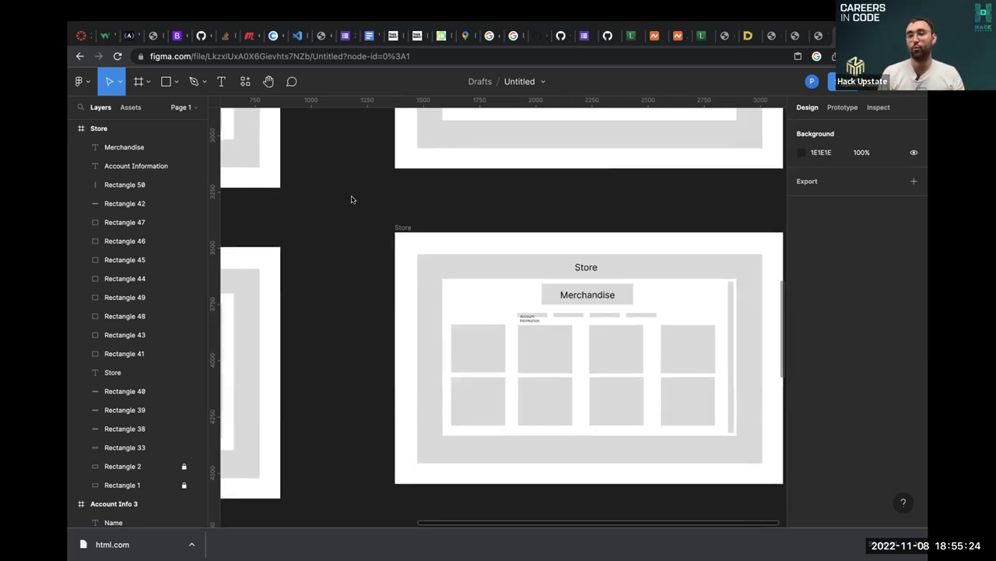
pyautogui.hscroll(-4, 351, 200)
pyautogui.scroll(5, 351, 201)
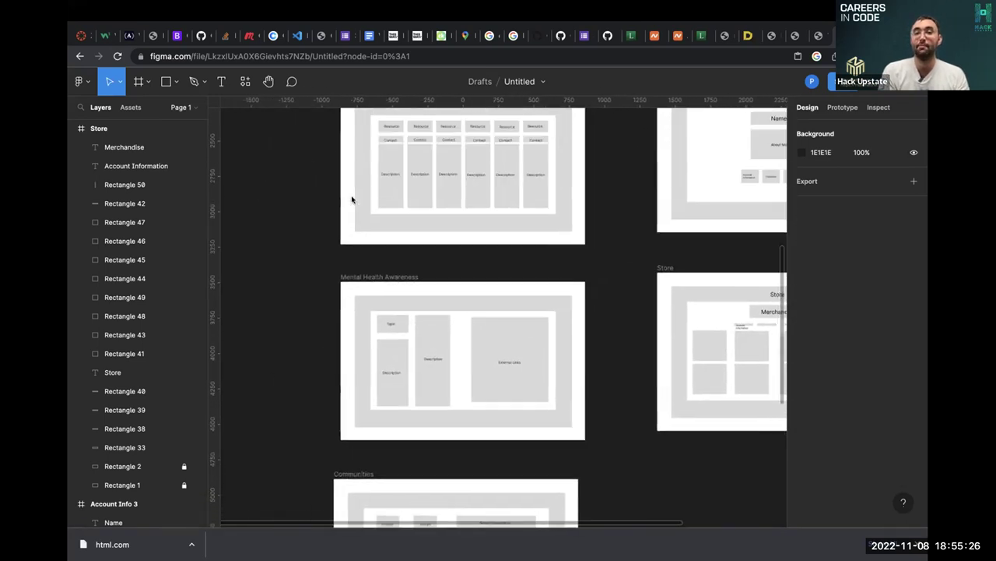
pyautogui.scroll(3, 351, 200)
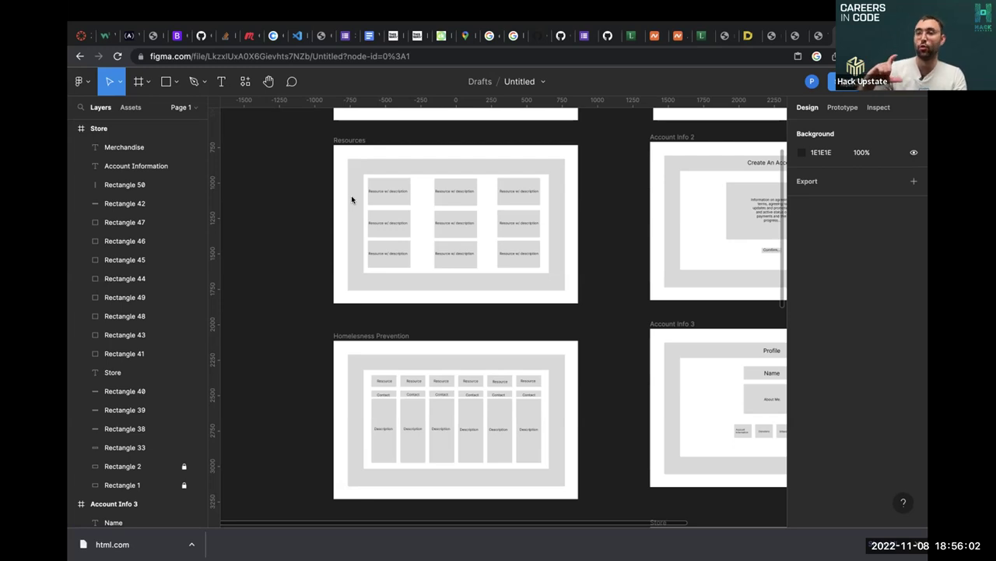
pyautogui.scroll(5, 363, 290)
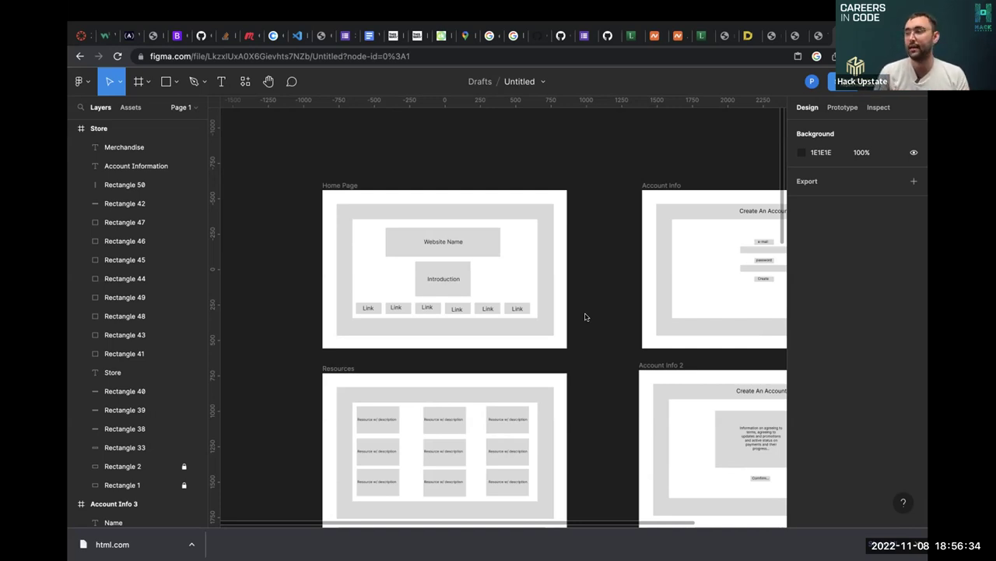
pyautogui.scroll(-3, 586, 317)
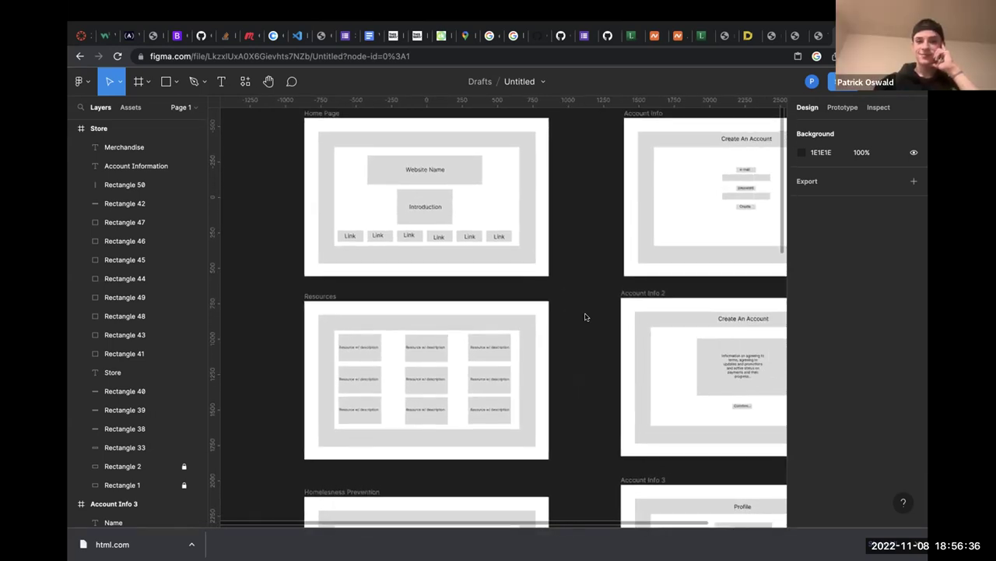
pyautogui.hscroll(2, 585, 317)
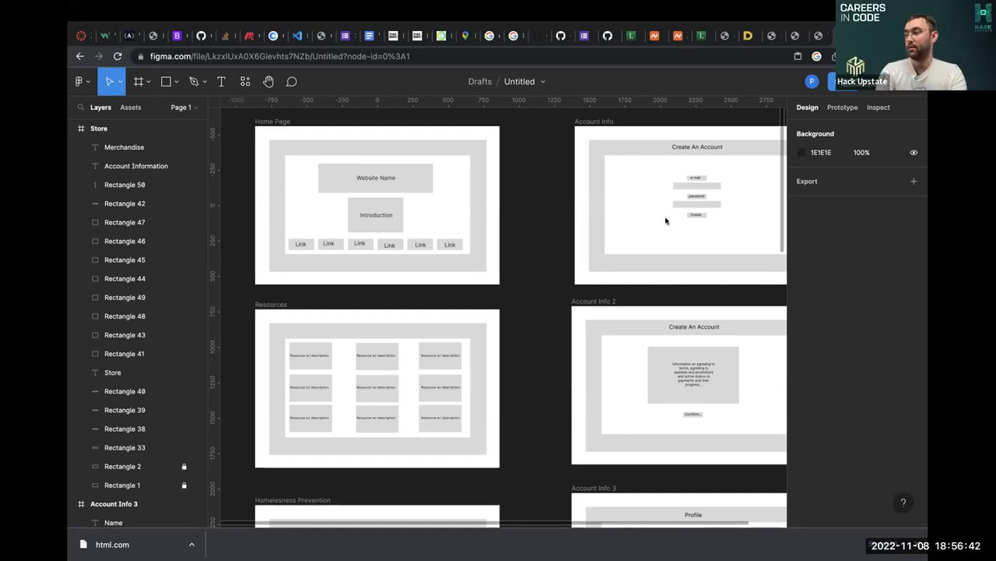
pyautogui.moveTo(235, 544)
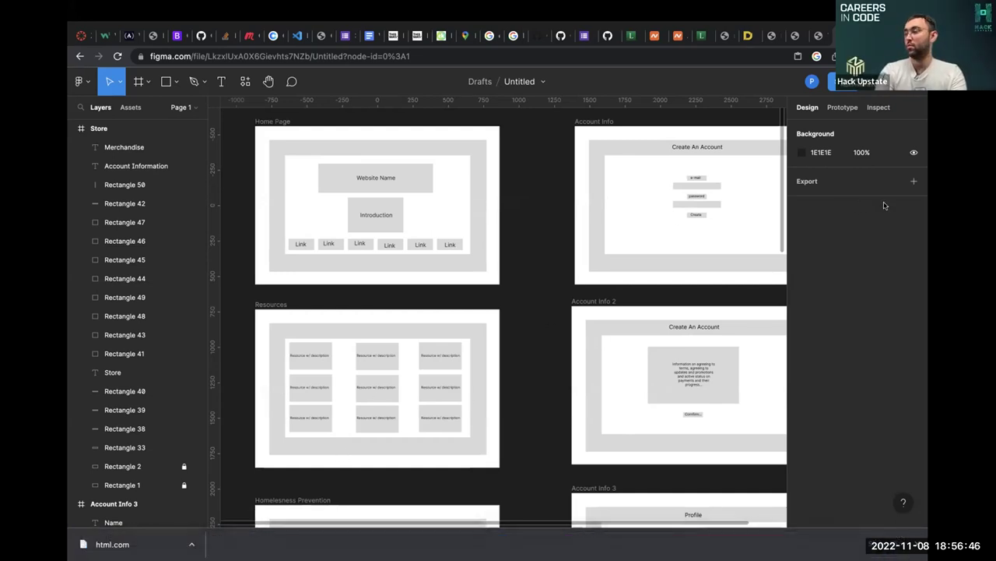
pyautogui.press('F11')
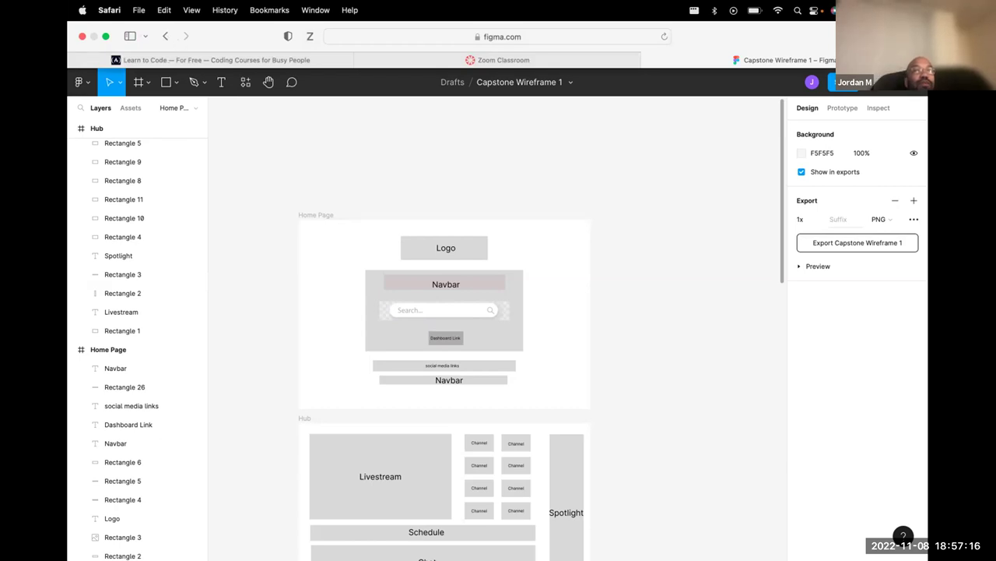
# - Delete the upper Navbar label and its background rectangle above the search bar in the Home Page frame
pyautogui.scroll(-2, 438, 166)
pyautogui.hscroll(-1, 438, 166)
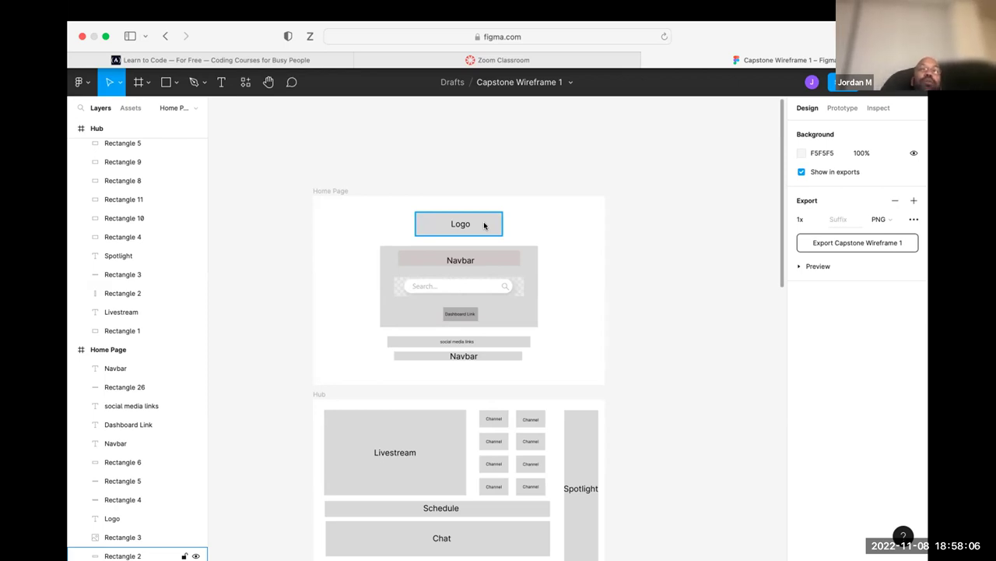
pyautogui.click(477, 261)
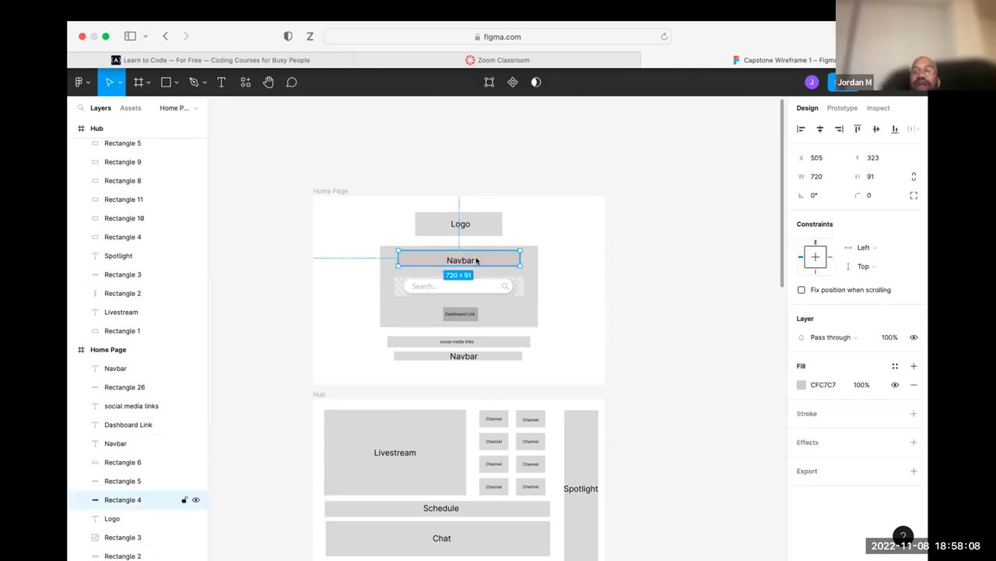
pyautogui.press('Escape')
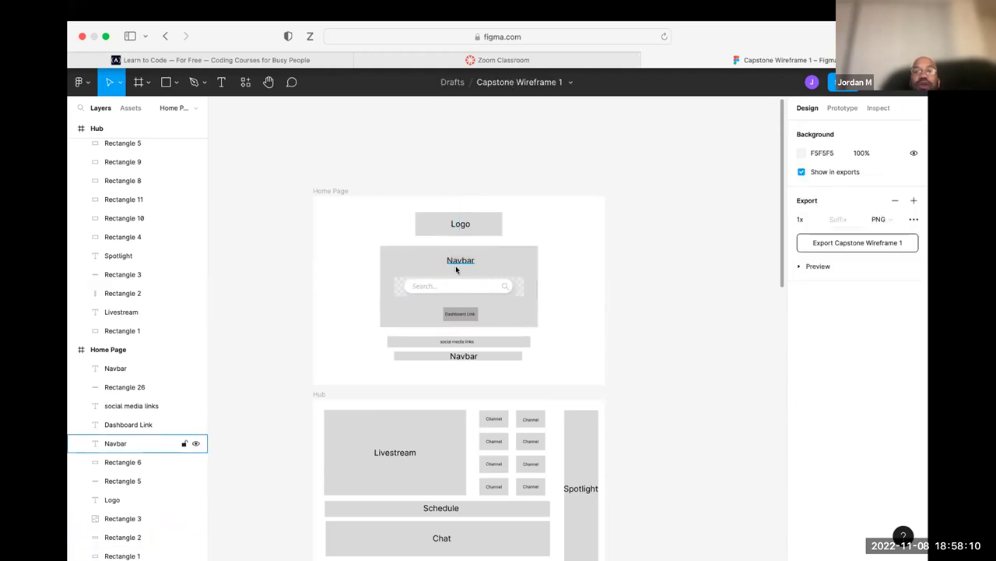
pyautogui.click(460, 258)
pyautogui.press('Delete')
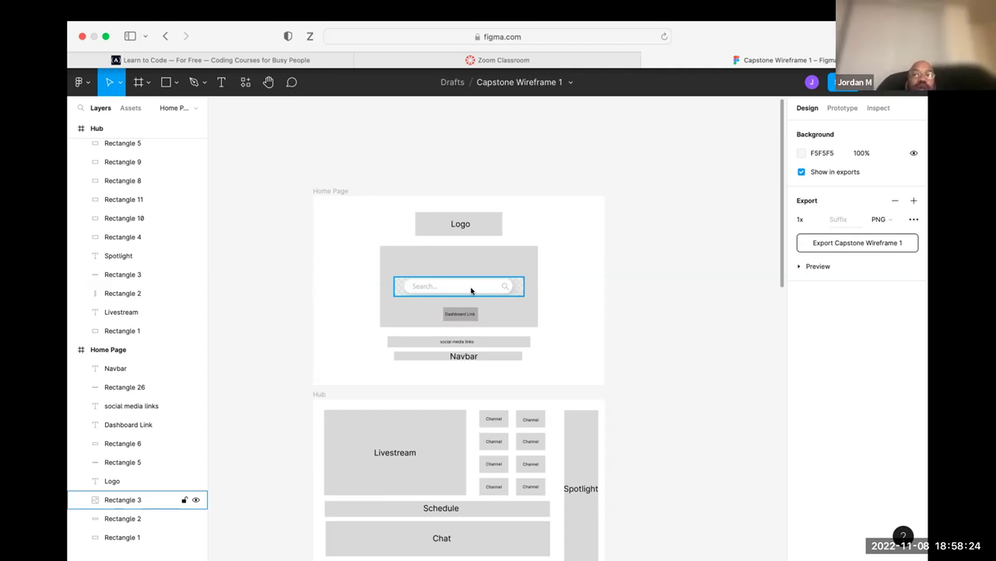
pyautogui.click(478, 328)
pyautogui.scroll(-1, 486, 370)
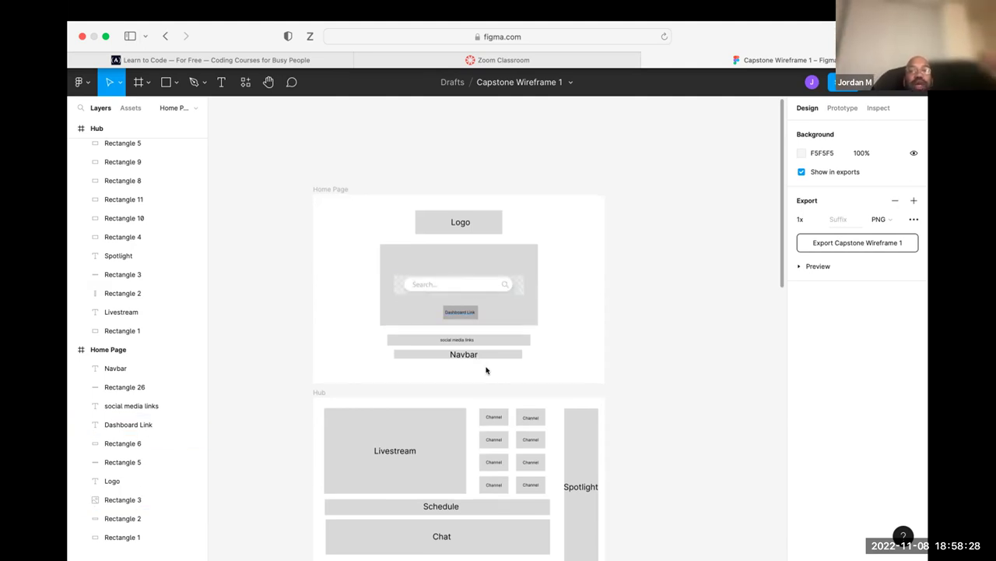
# - Examine the Home Page frame's lower area, checking the remaining Navbar strip beneath the social media links
pyautogui.scroll(-1, 487, 370)
pyautogui.click(497, 344)
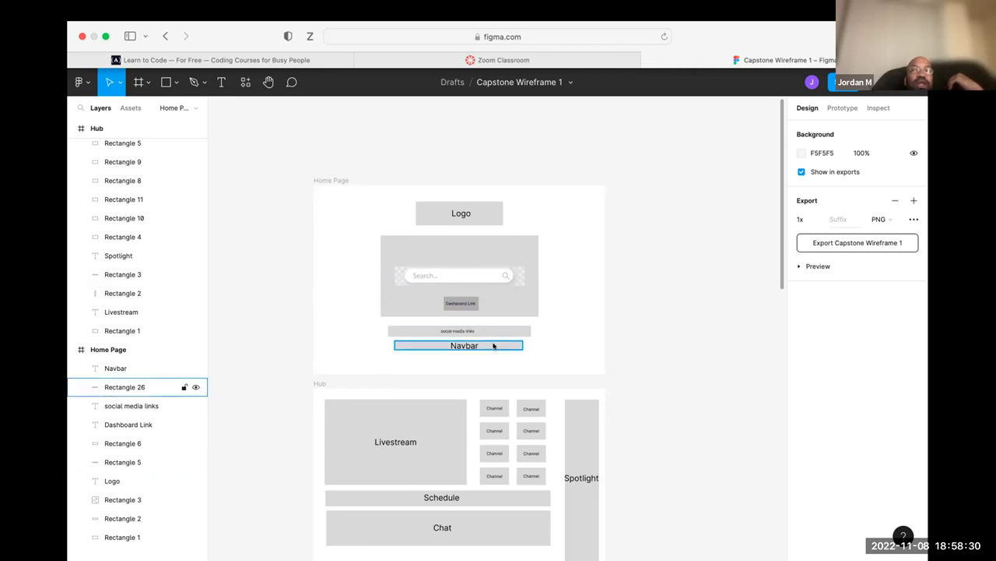
pyautogui.click(492, 366)
pyautogui.scroll(-2, 491, 366)
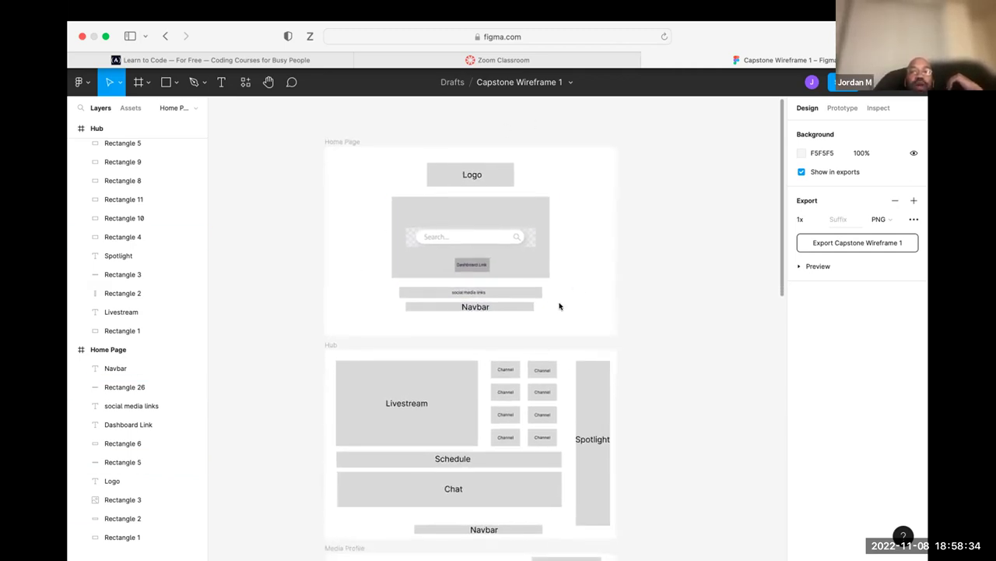
# - Review the Hub frame, examining the Channel tiles beside the livestream area and the Spotlight column
pyautogui.scroll(-3, 562, 292)
pyautogui.scroll(-4, 565, 281)
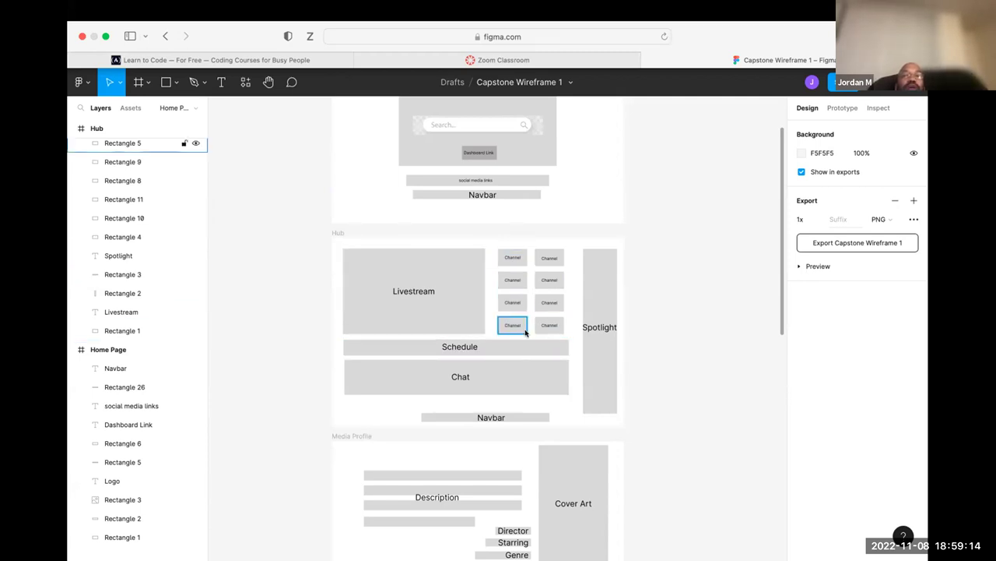
pyautogui.doubleClick(522, 301)
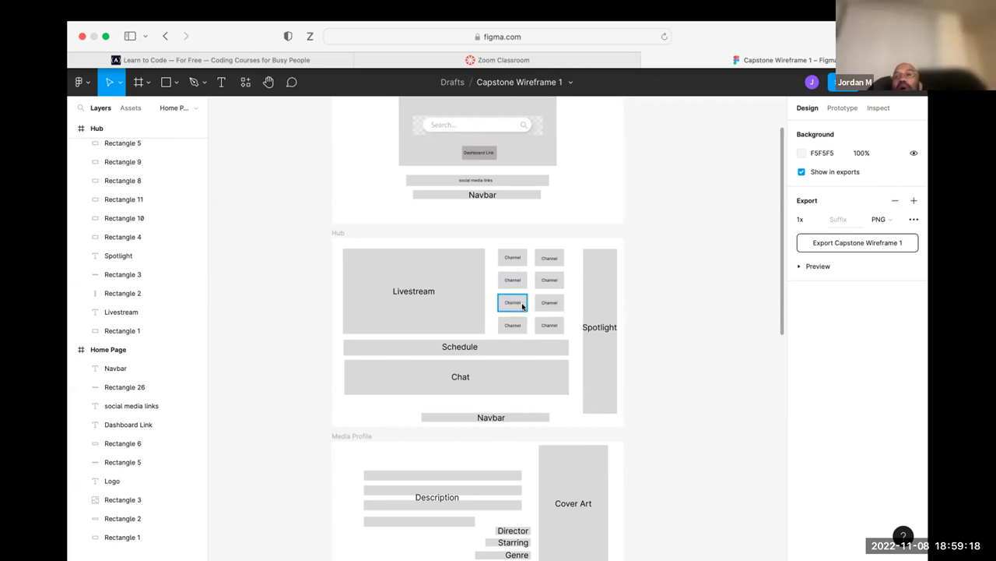
pyautogui.doubleClick(511, 306)
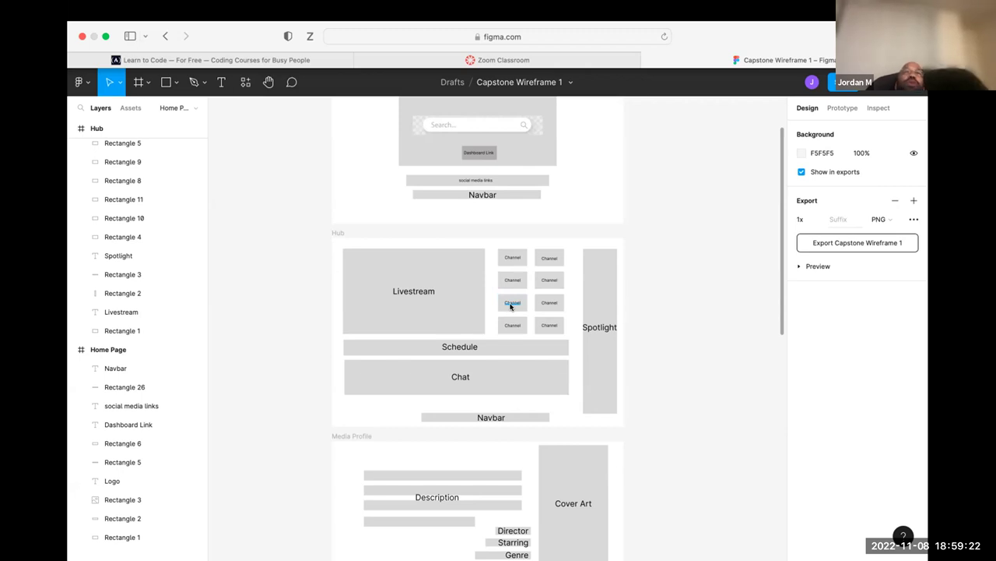
pyautogui.click(513, 280)
pyautogui.click(516, 279)
pyautogui.doubleClick(516, 279)
pyautogui.press('Escape')
pyautogui.click(513, 257)
pyautogui.click(548, 258)
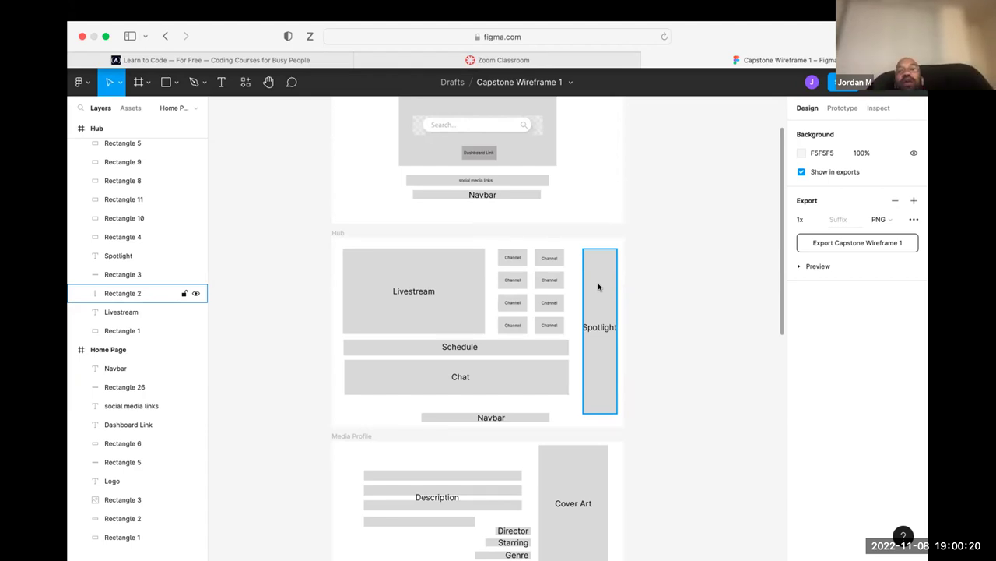
pyautogui.click(545, 427)
# - Examine the Media Profile frame's description, cover art, credits, Episodes and Recommended sections
pyautogui.scroll(-1, 547, 429)
pyautogui.scroll(-5, 547, 429)
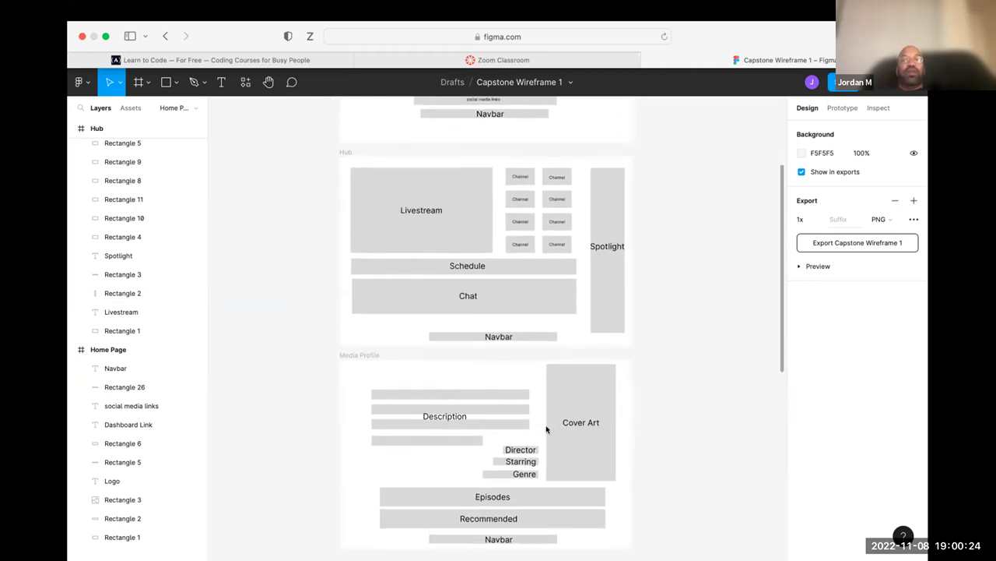
pyautogui.scroll(-3, 547, 429)
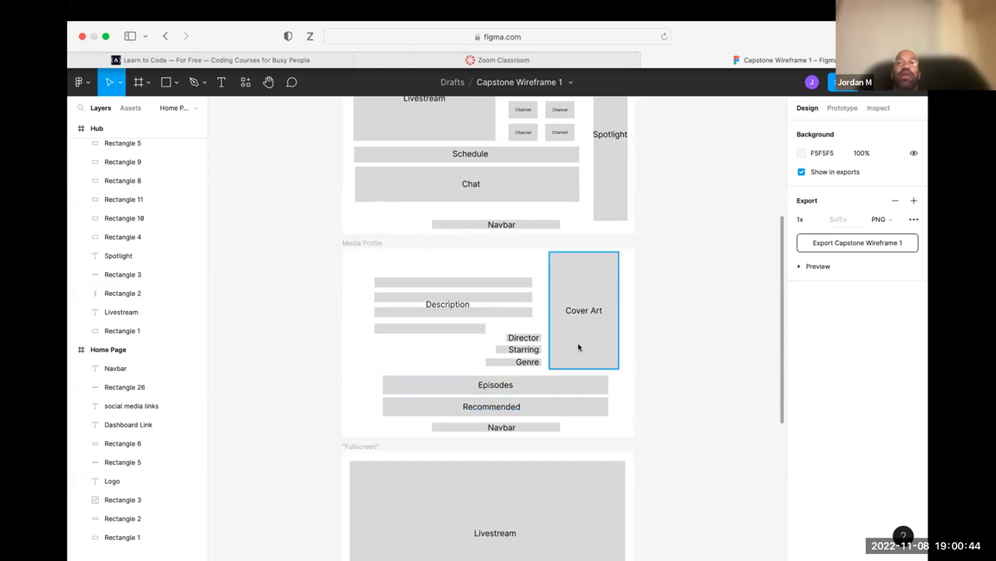
pyautogui.scroll(2, 592, 281)
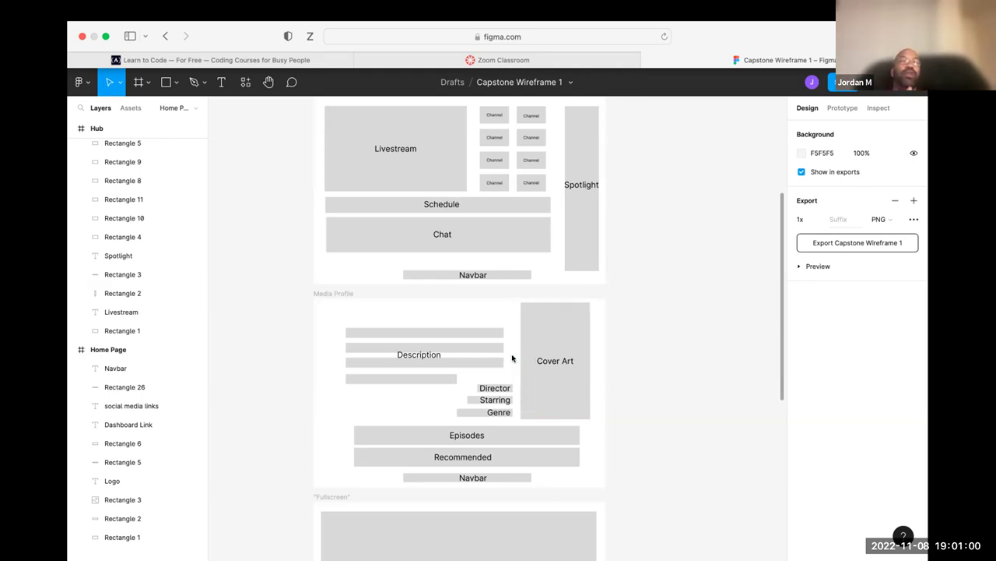
pyautogui.hscroll(-2, 510, 357)
pyautogui.scroll(-1, 510, 357)
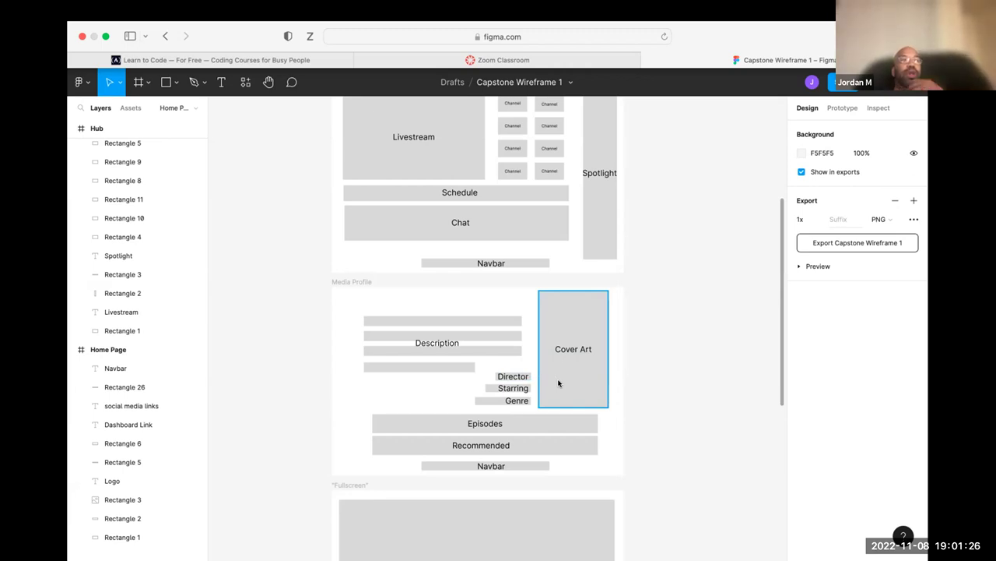
pyautogui.scroll(-2, 549, 446)
pyautogui.scroll(-5, 547, 446)
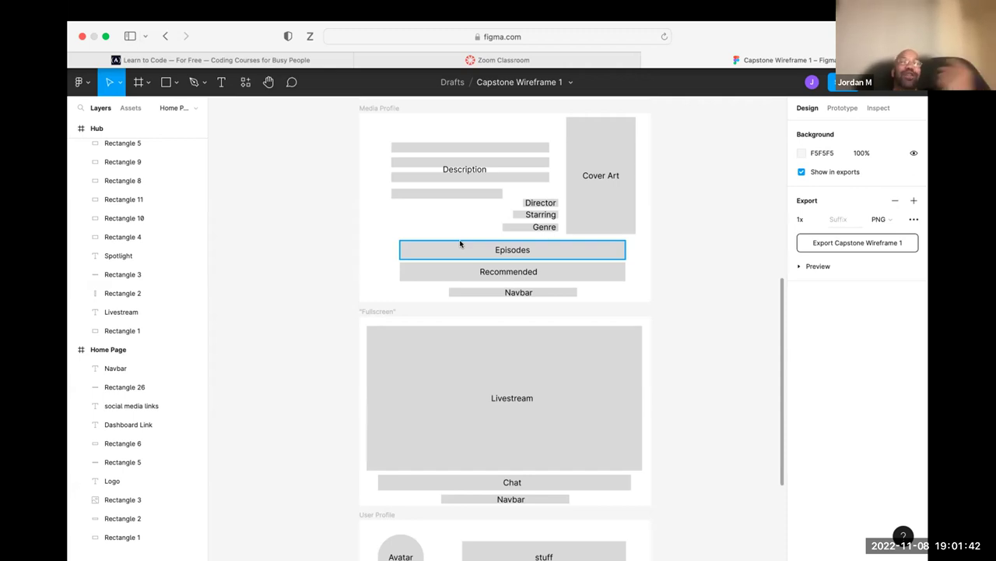
pyautogui.scroll(-3, 460, 244)
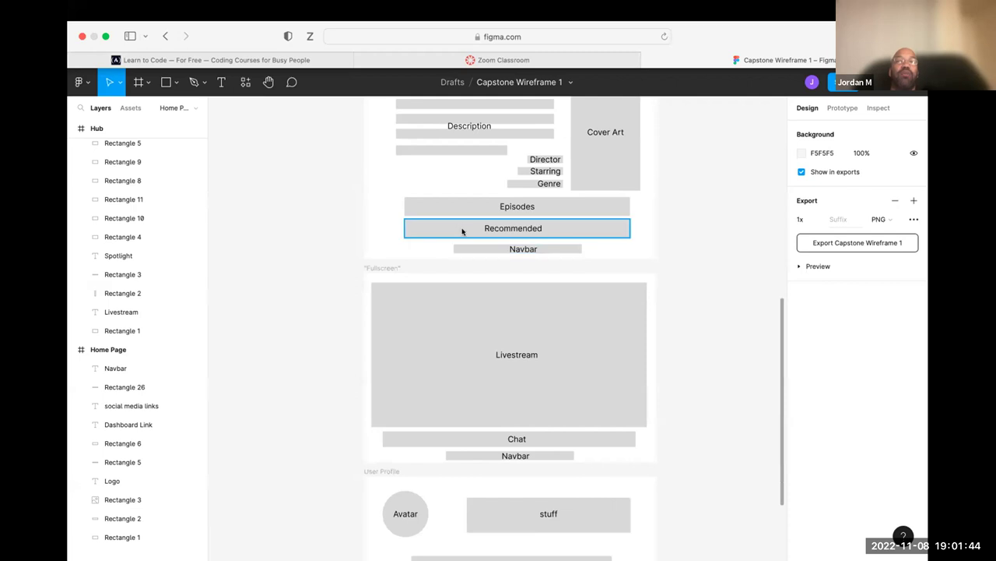
# - Review the "Fullscreen" frame's livestream layout and select the Chat label together with its background bar
pyautogui.scroll(-8, 463, 229)
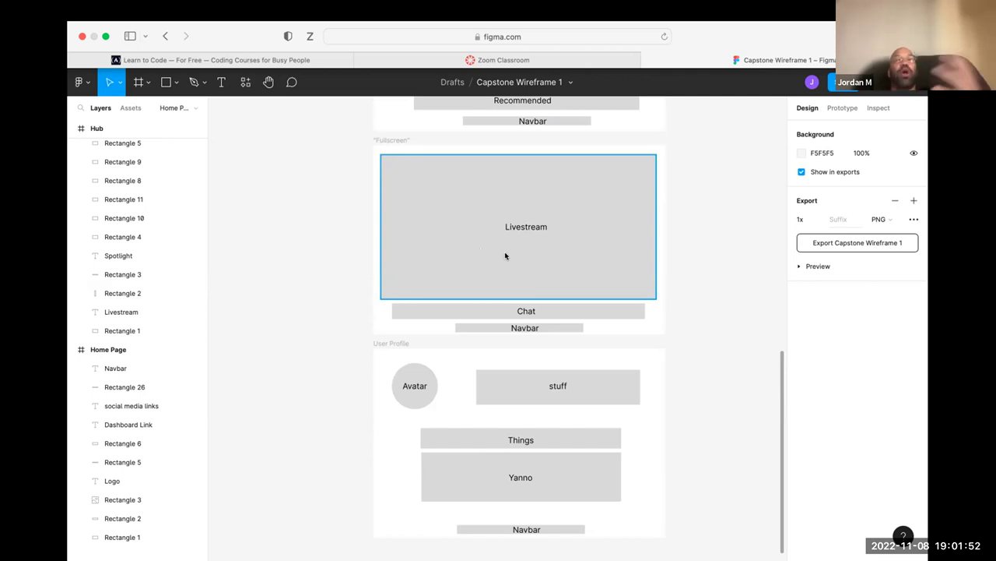
pyautogui.click(506, 310)
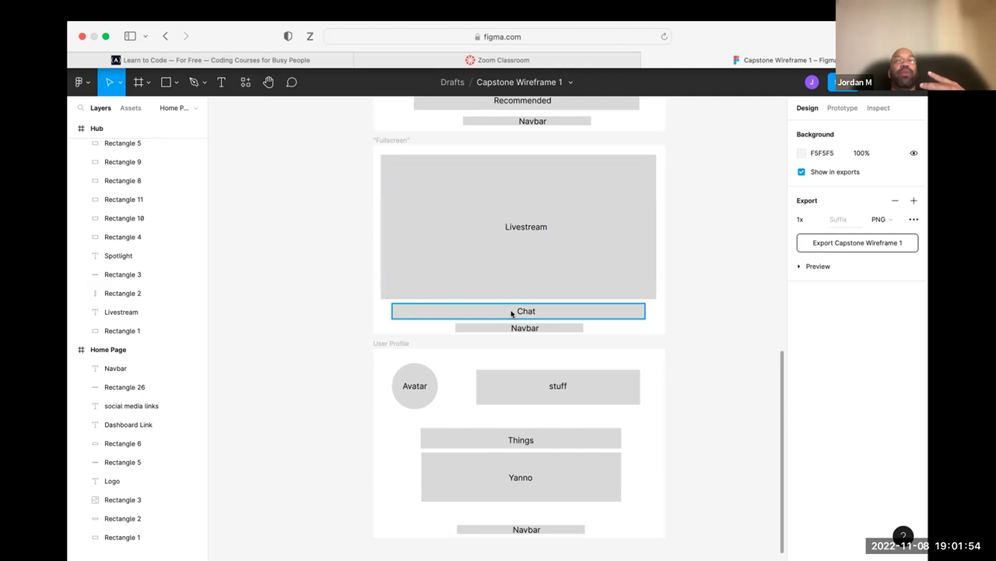
pyautogui.moveTo(390, 311); pyautogui.dragTo(497, 301)
pyautogui.press('Escape')
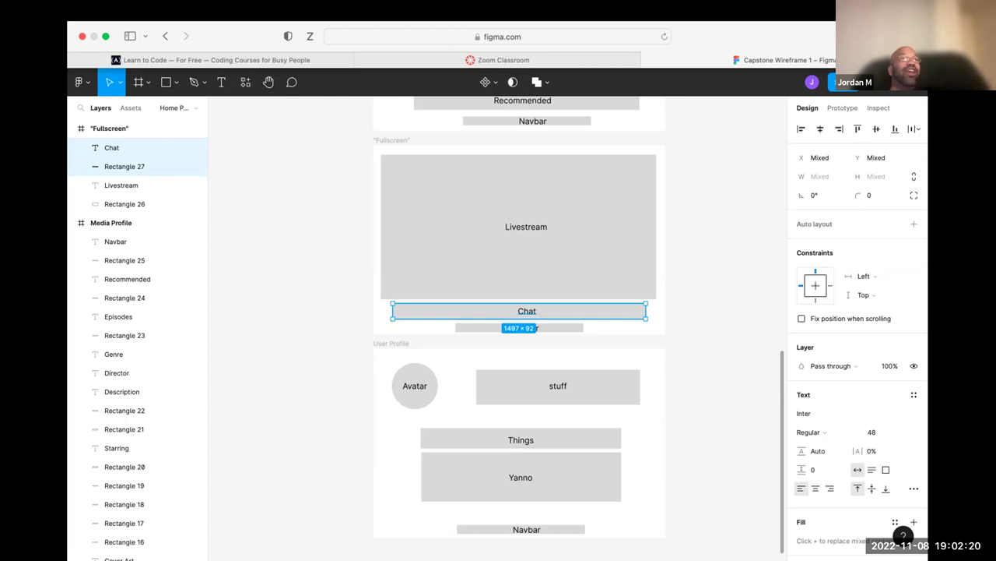
pyautogui.press('XF86AudioLowerVolume')
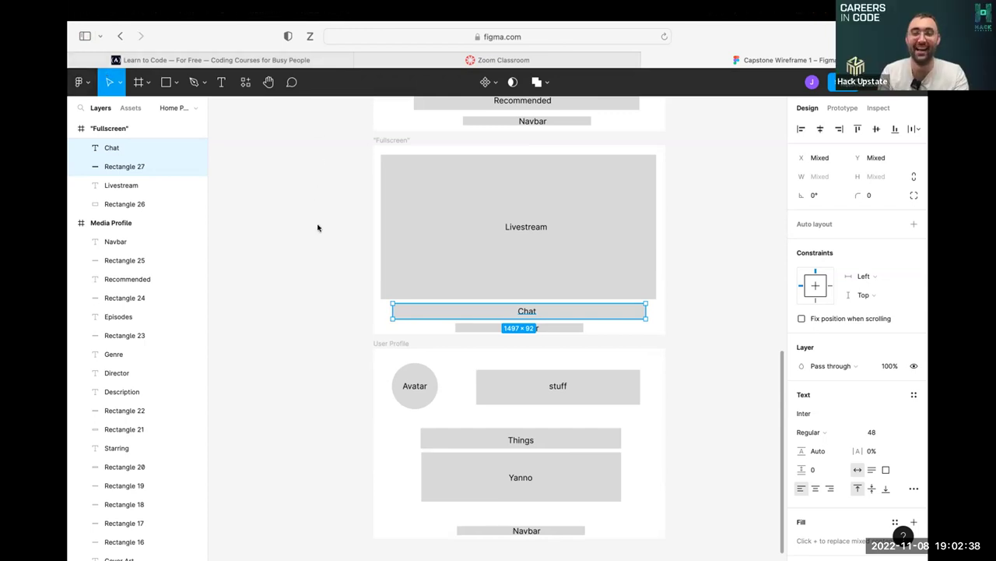
# - Look back over the frames from Home Page and Hub down to User Profile, checking how the pages follow each other
pyautogui.scroll(10, 318, 227)
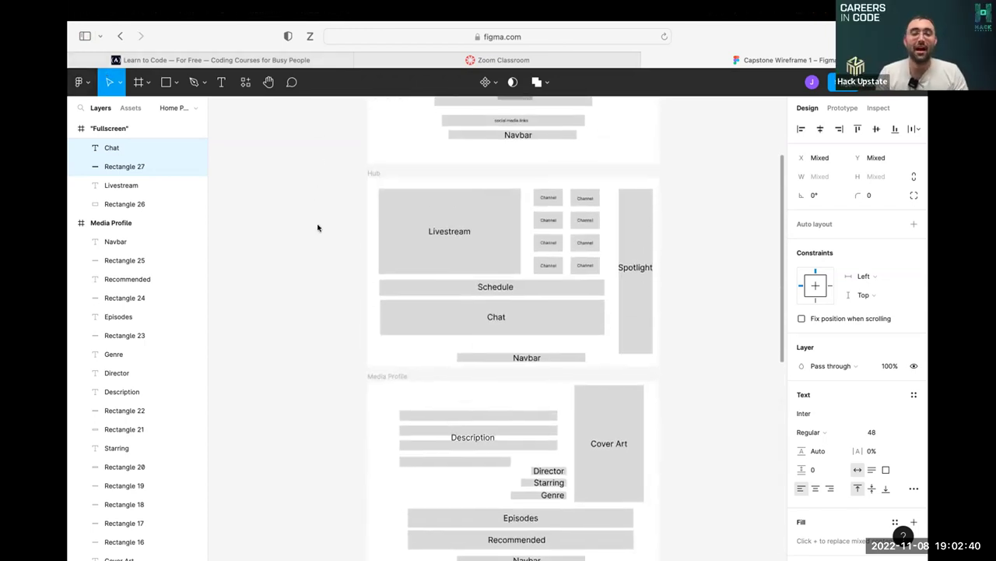
pyautogui.scroll(5, 318, 227)
pyautogui.scroll(-2, 318, 228)
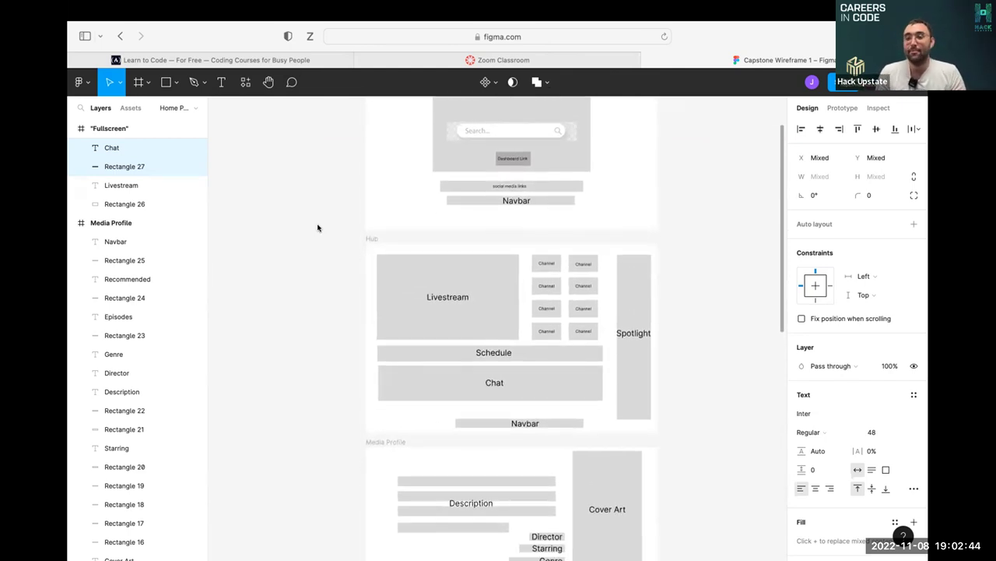
pyautogui.scroll(5, 317, 227)
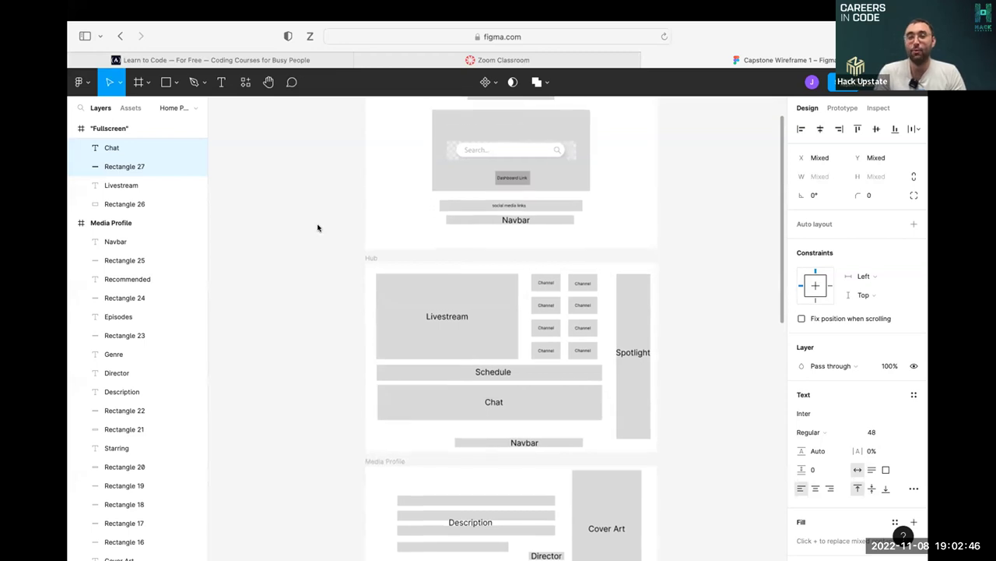
pyautogui.scroll(-7, 317, 227)
pyautogui.scroll(-5, 318, 227)
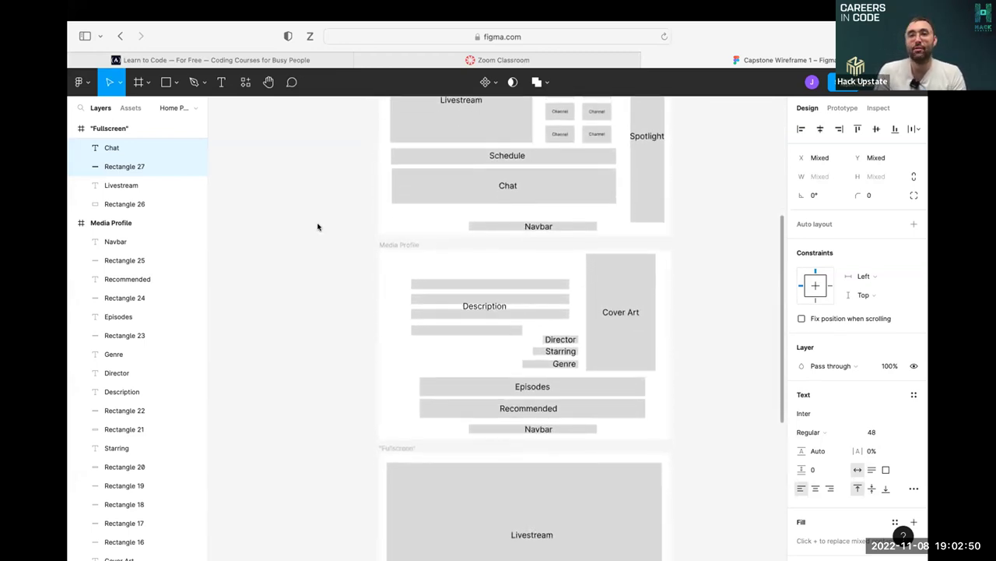
pyautogui.scroll(-2, 317, 226)
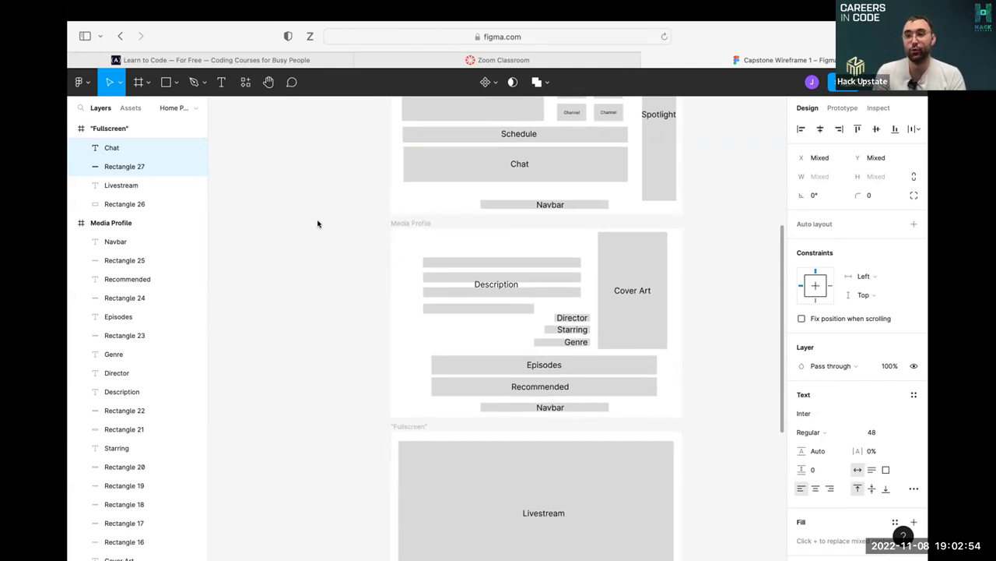
pyautogui.scroll(-10, 318, 223)
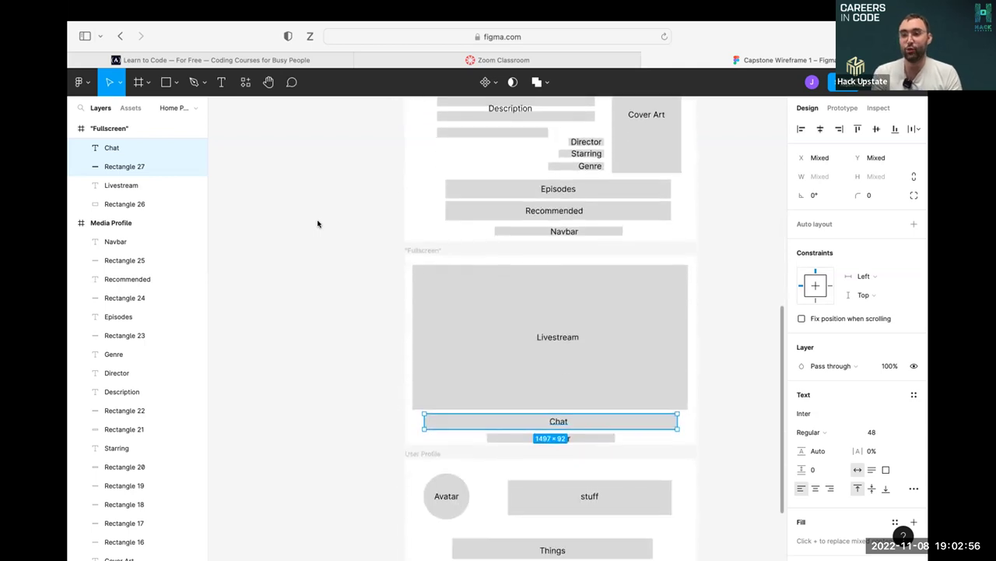
pyautogui.scroll(-4, 317, 224)
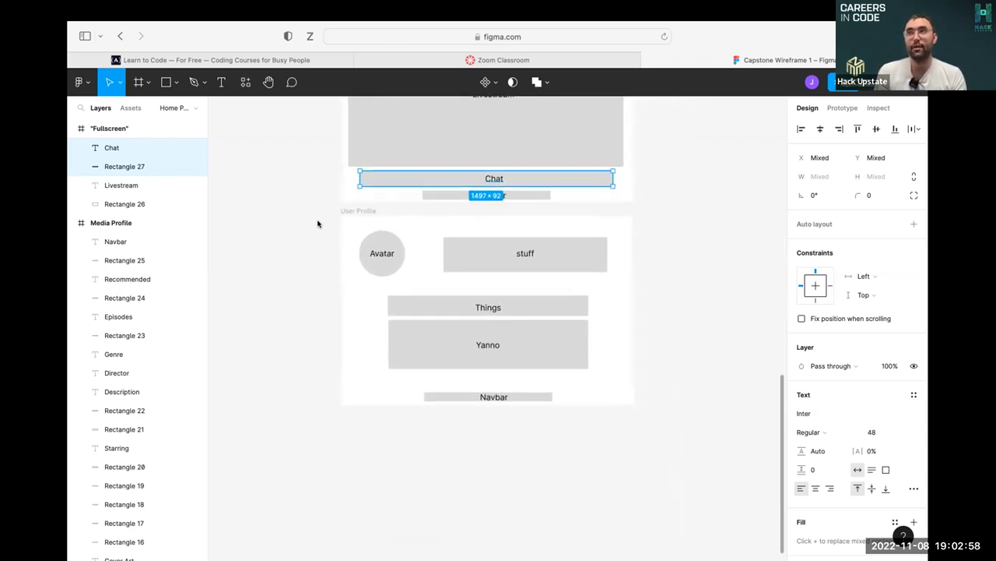
pyautogui.scroll(13, 327, 245)
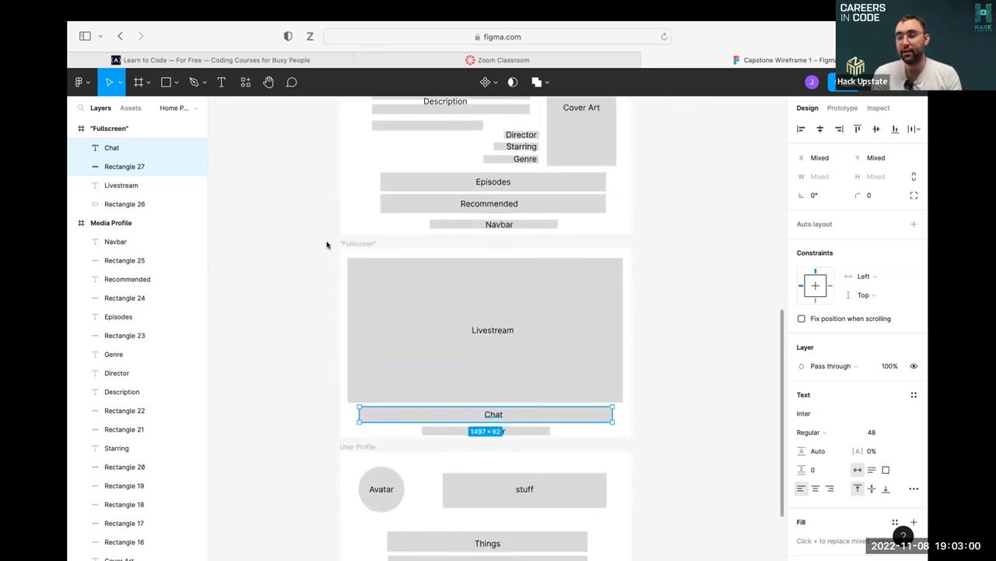
pyautogui.scroll(5, 327, 244)
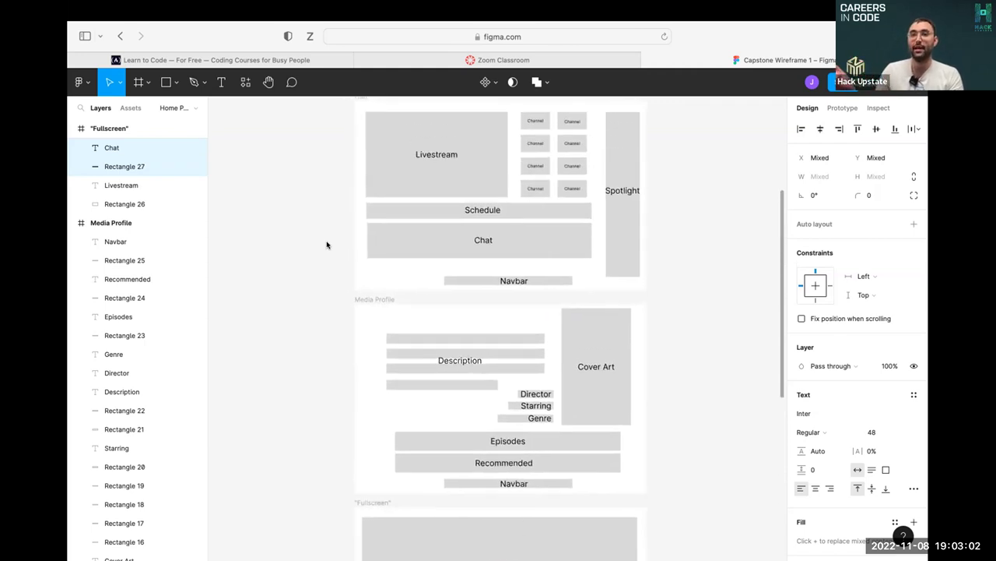
# - Compare the Hub, Media Profile and "Fullscreen" frames again, checking how the livestream, chat and episode sections relate
pyautogui.scroll(1, 327, 244)
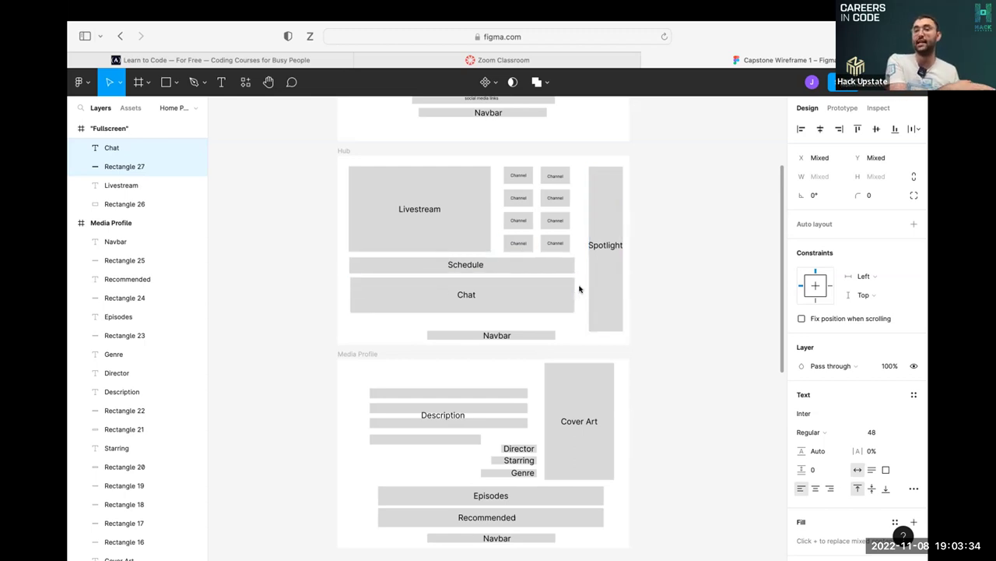
pyautogui.scroll(-2, 578, 287)
pyautogui.scroll(-5, 579, 289)
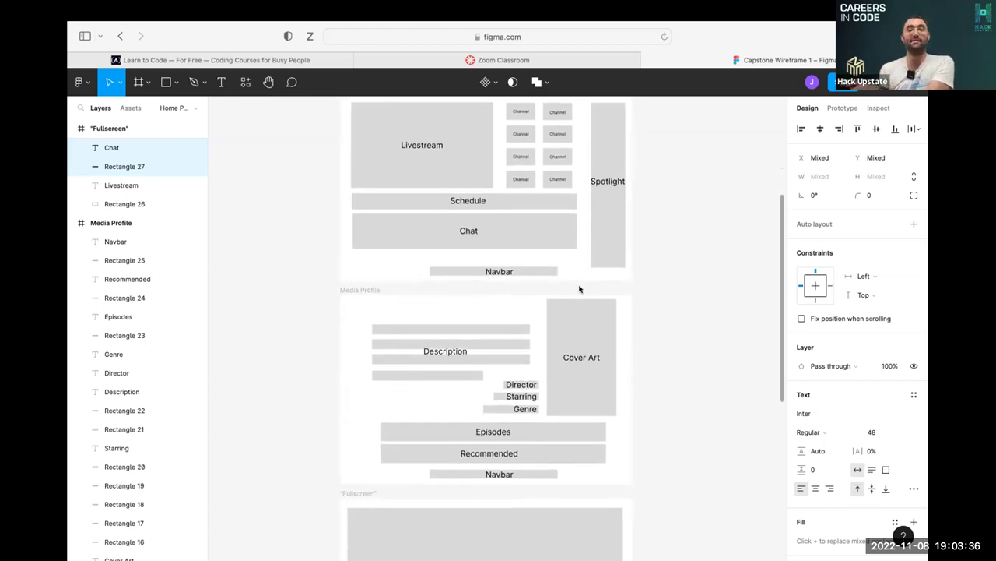
pyautogui.scroll(4, 579, 288)
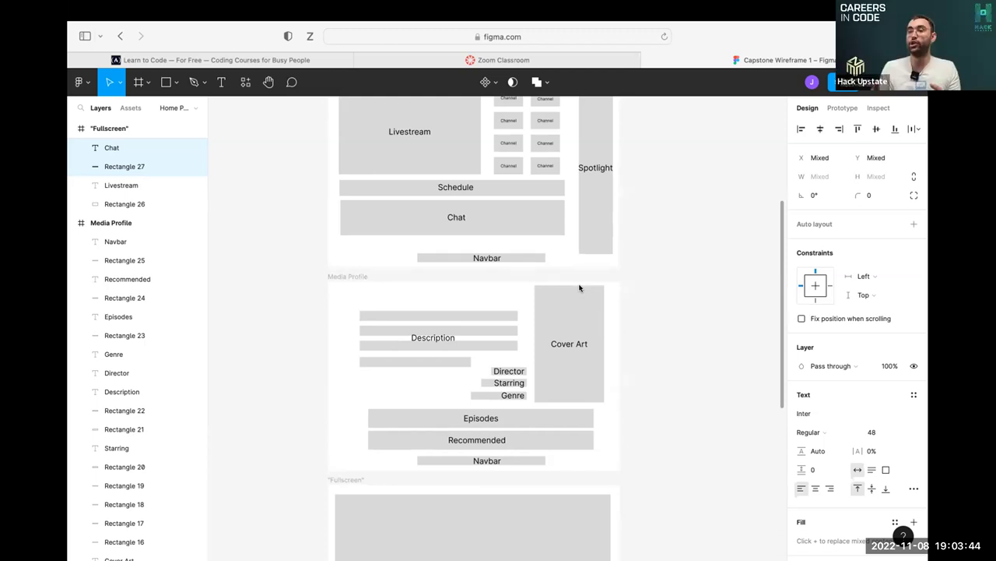
pyautogui.scroll(3, 579, 287)
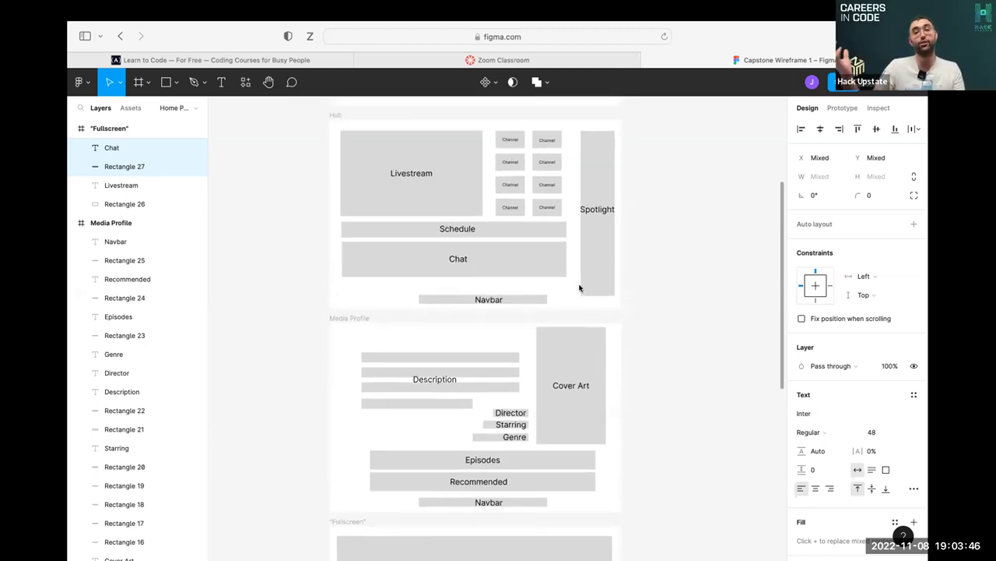
pyautogui.scroll(-5, 579, 288)
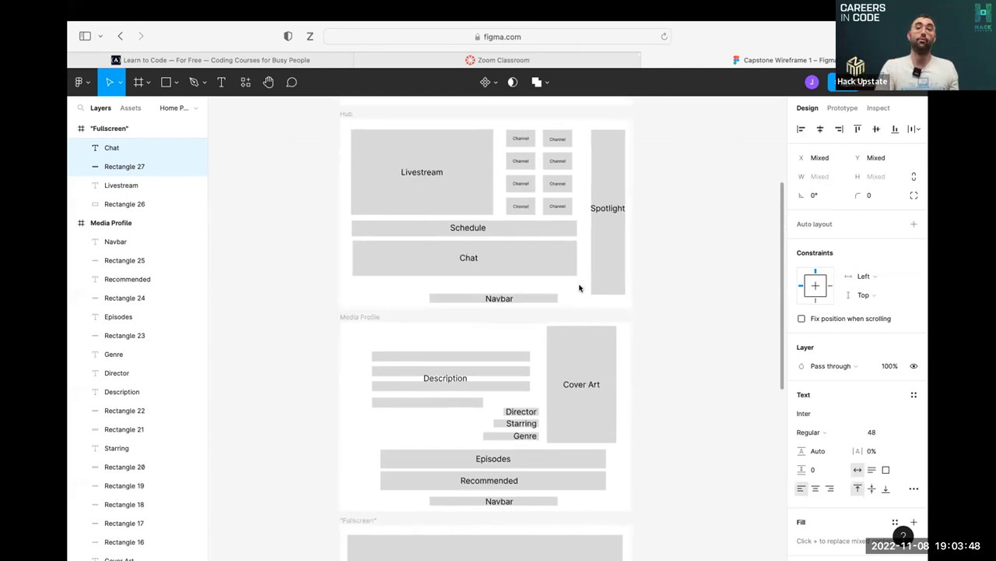
pyautogui.scroll(-1, 579, 287)
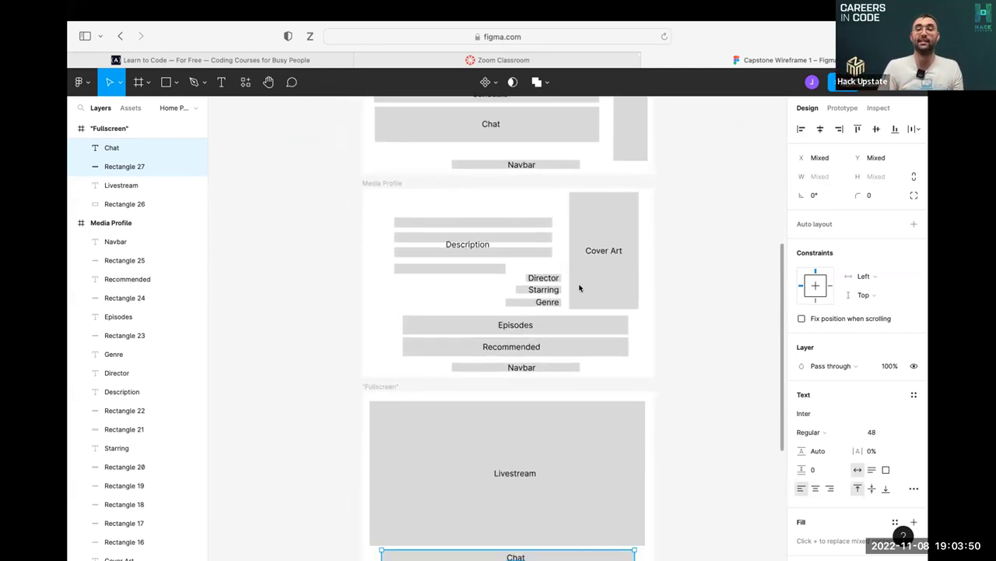
pyautogui.scroll(-2, 579, 287)
pyautogui.hscroll(2, 579, 288)
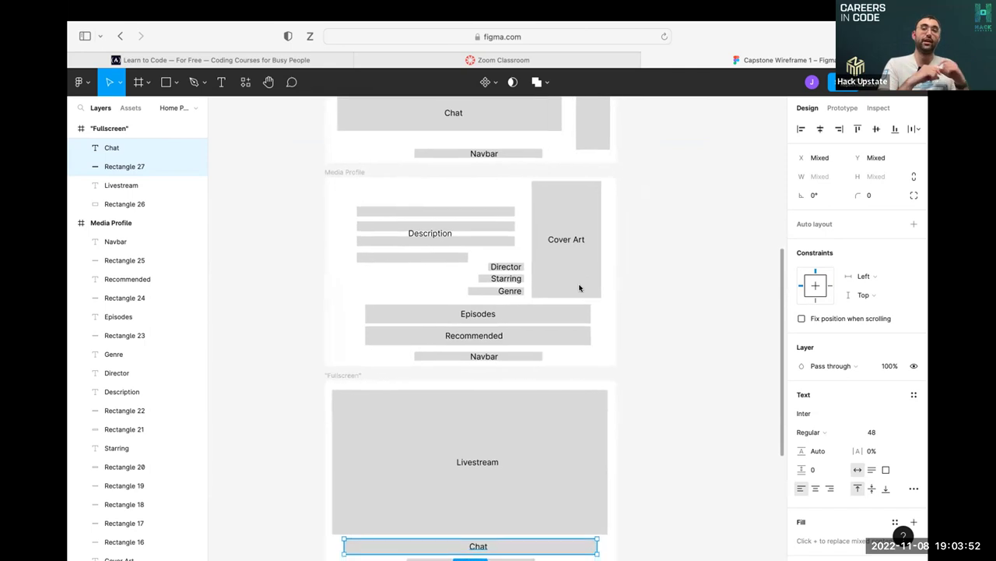
pyautogui.scroll(-1, 579, 287)
pyautogui.hscroll(-1, 579, 287)
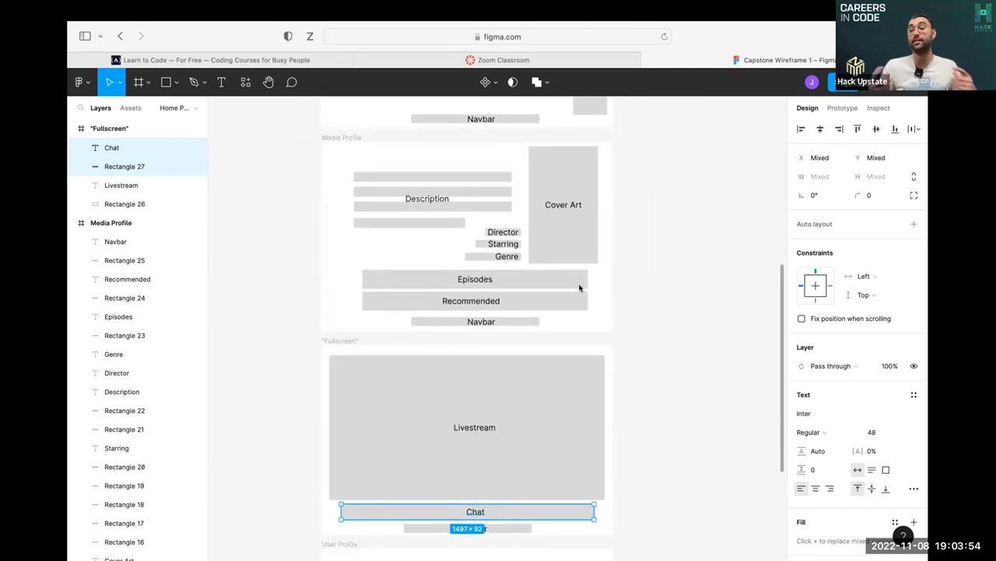
pyautogui.scroll(1, 580, 287)
pyautogui.hscroll(-1, 580, 287)
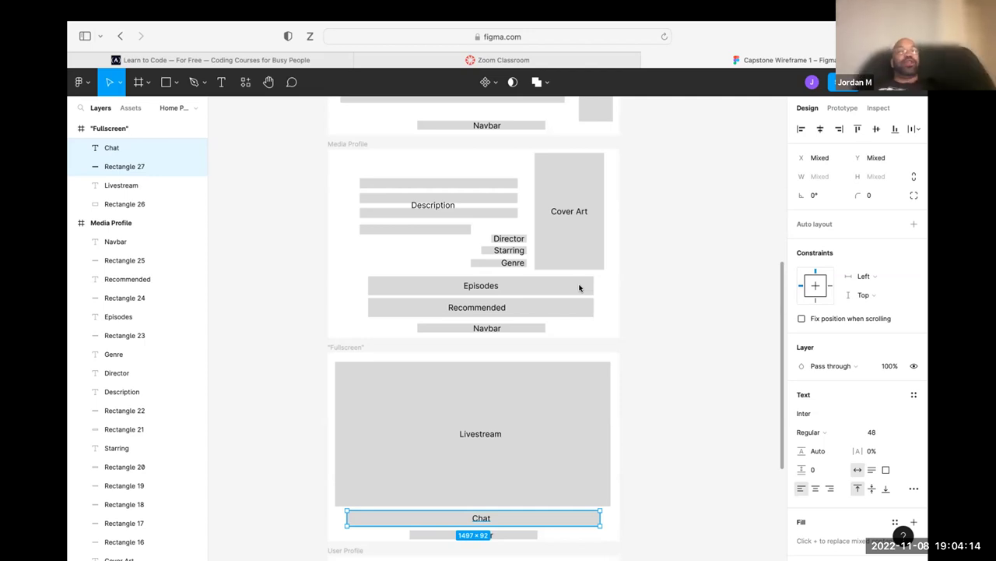
pyautogui.scroll(3, 579, 288)
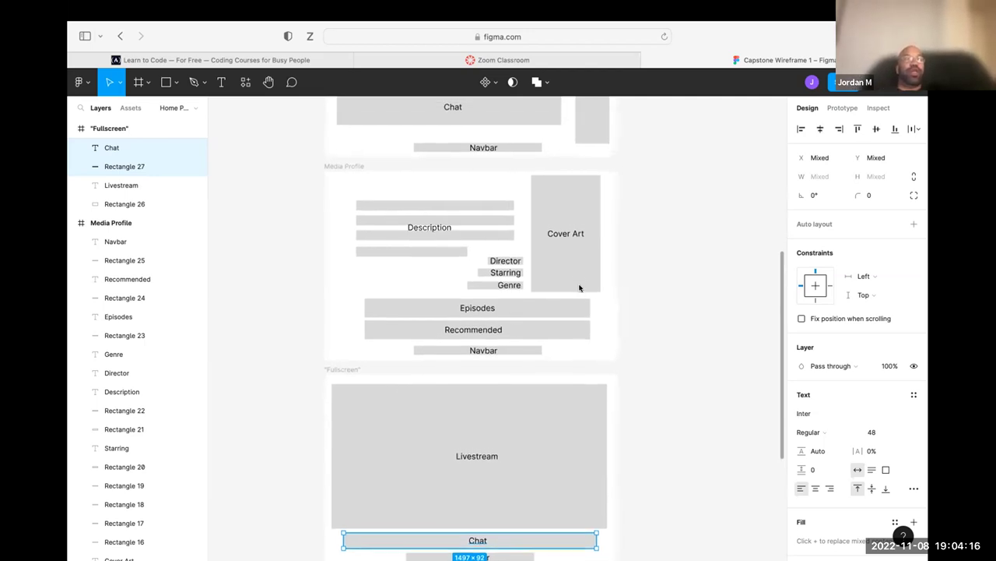
# - Review the Hub, Media Profile, "Fullscreen" and User Profile frames, comparing their livestream, chat, episode and profile sections
pyautogui.scroll(3, 579, 288)
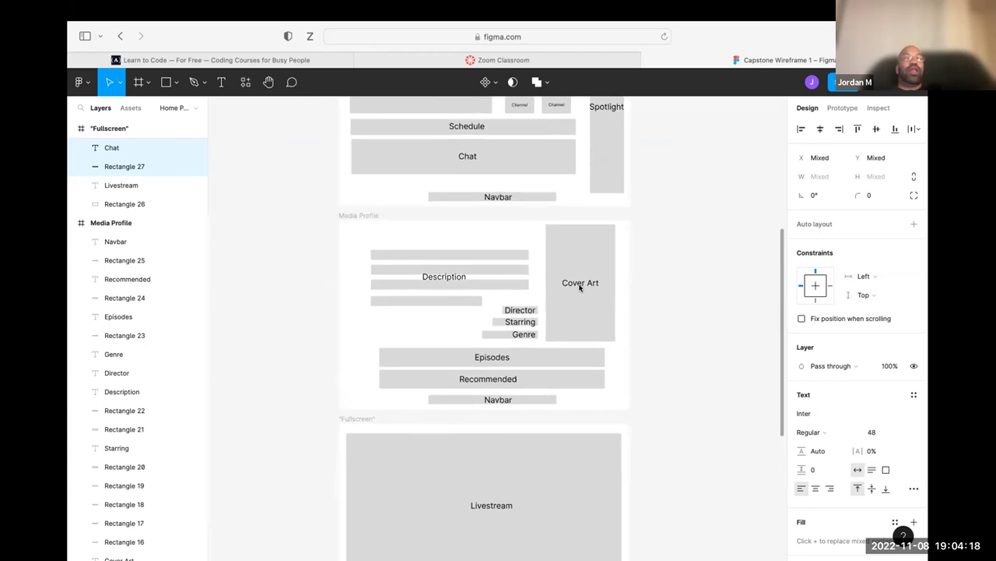
pyautogui.scroll(6, 579, 288)
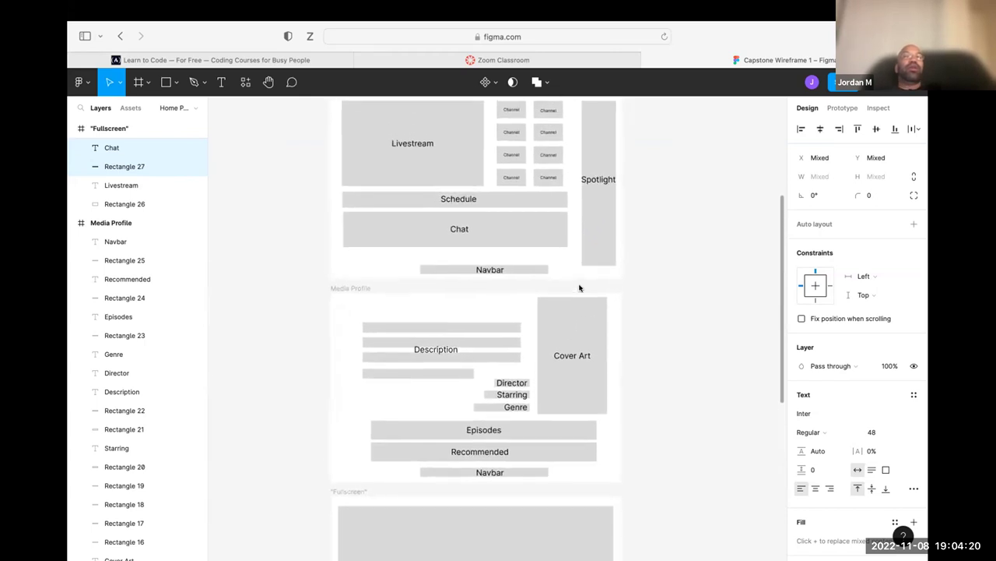
pyautogui.scroll(-3, 579, 288)
pyautogui.scroll(2, 579, 288)
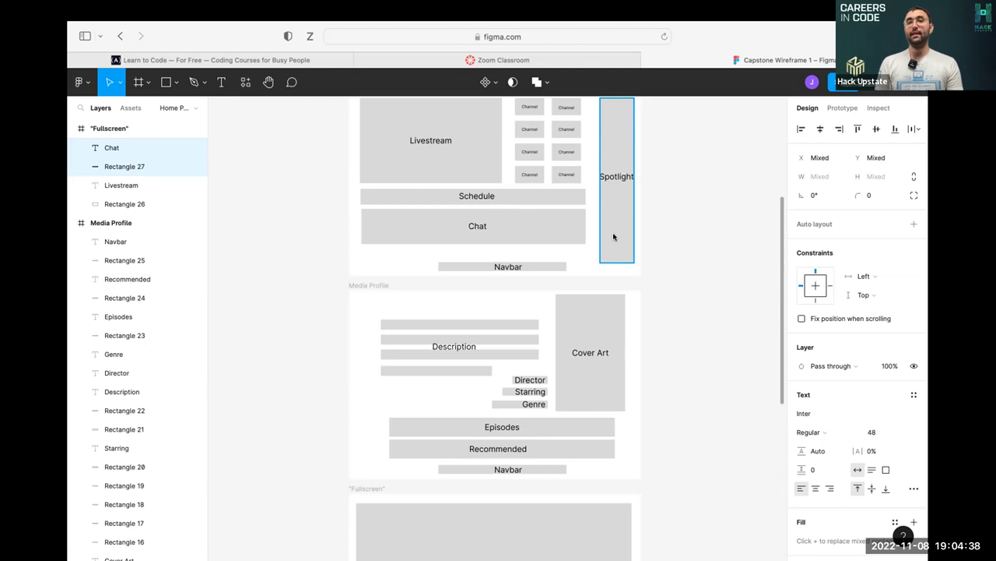
pyautogui.scroll(2, 612, 237)
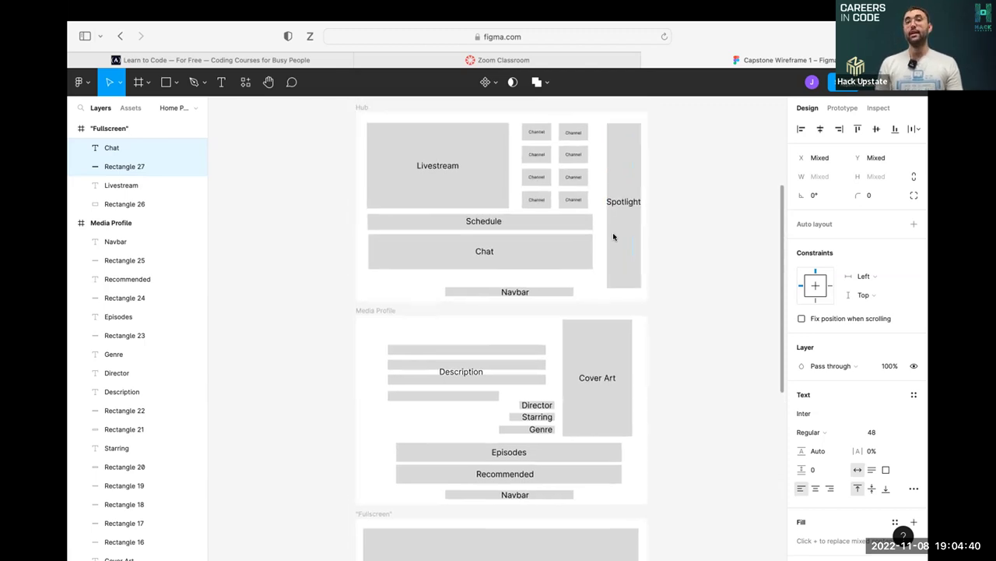
pyautogui.scroll(10, 613, 237)
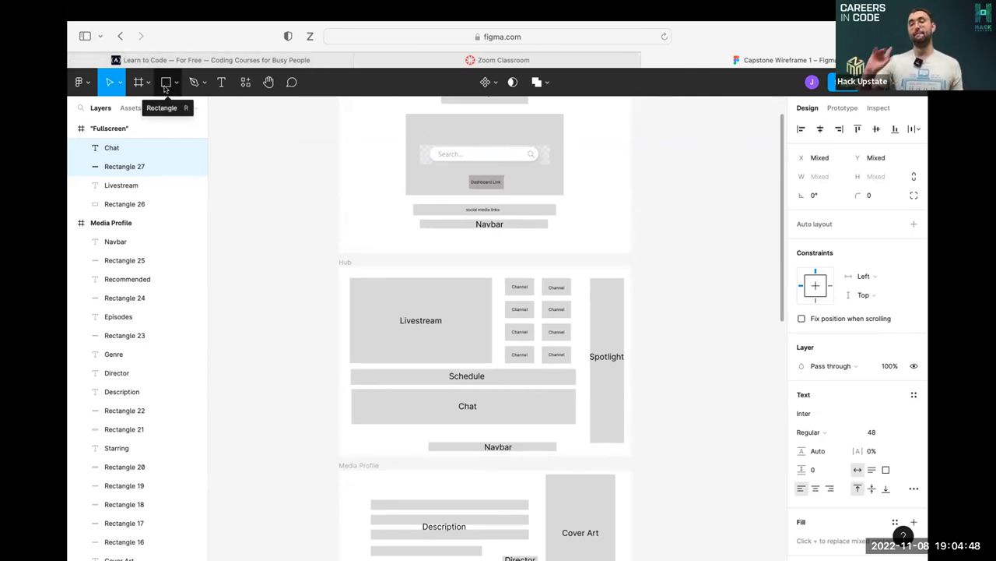
pyautogui.scroll(-10, 253, 203)
pyautogui.scroll(5, 253, 203)
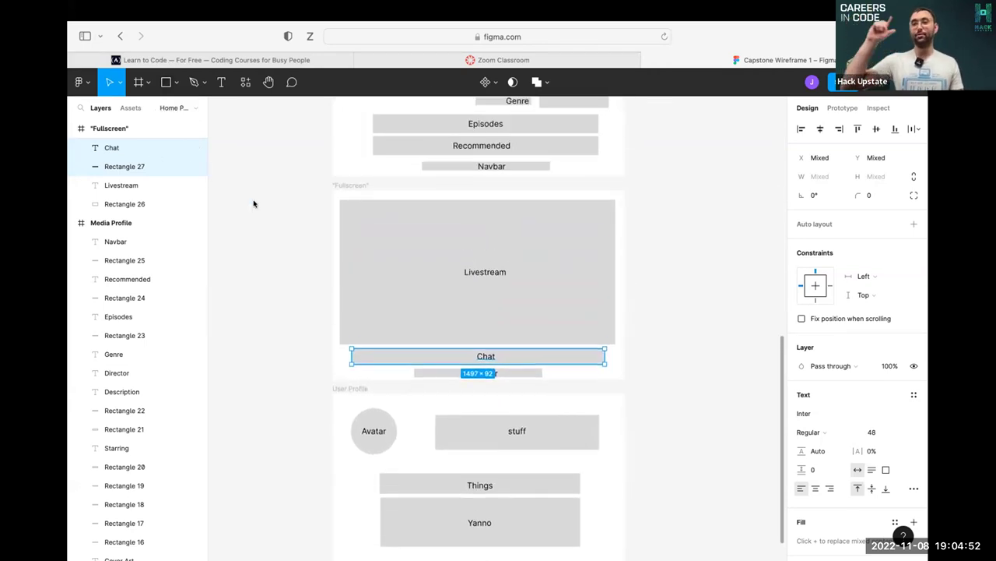
pyautogui.scroll(-2, 253, 203)
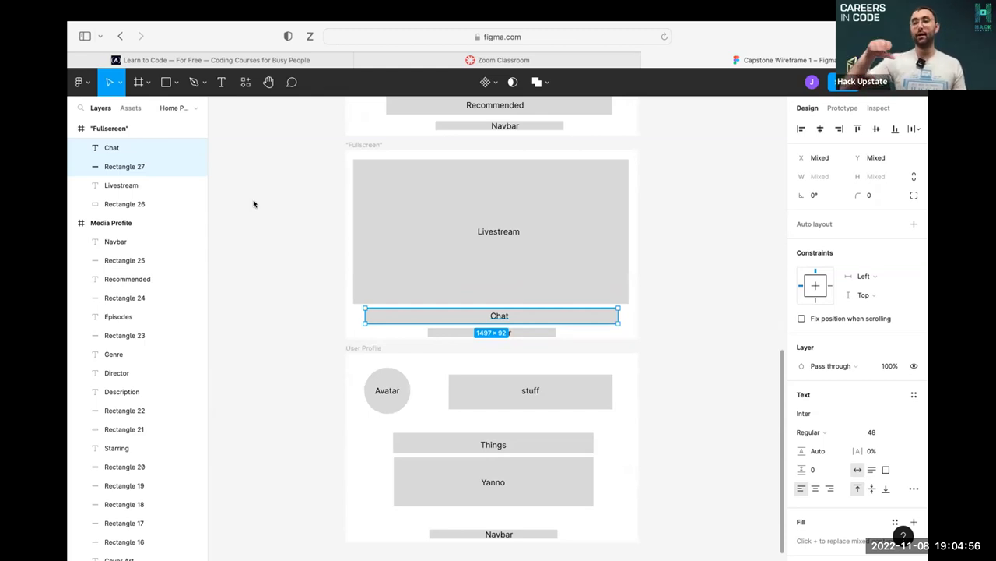
pyautogui.scroll(6, 253, 203)
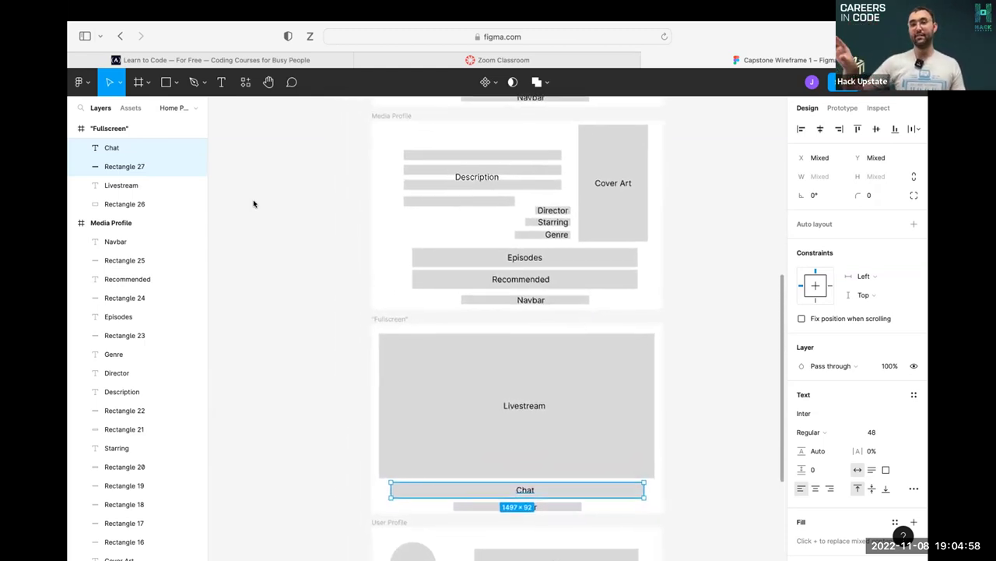
pyautogui.scroll(1, 253, 204)
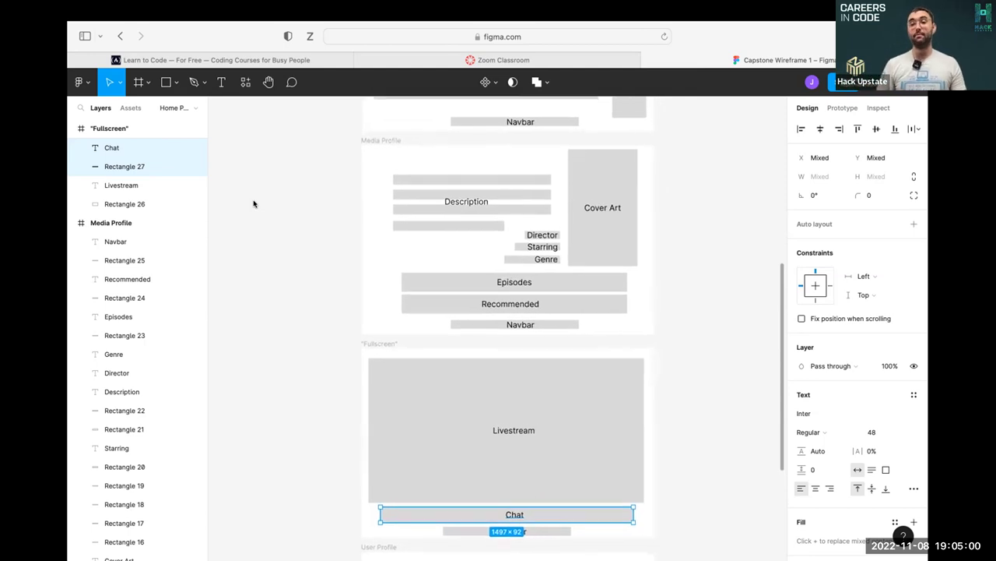
pyautogui.scroll(-1, 253, 203)
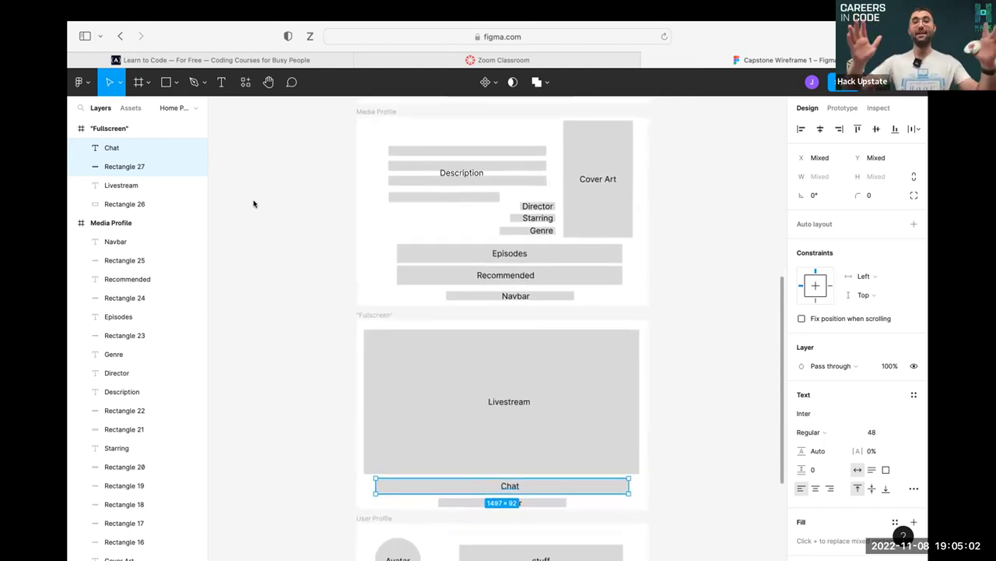
# - Nudge the Livestream label slightly left in the "Fullscreen" frame and select the large rectangle behind it
pyautogui.moveTo(512, 402); pyautogui.dragTo(506, 400)
pyautogui.click(506, 363)
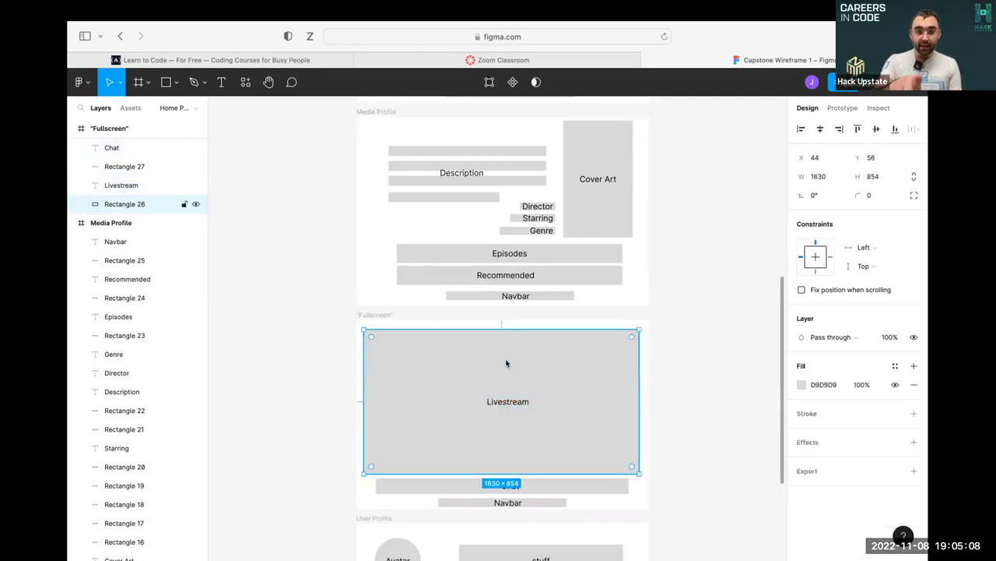
pyautogui.scroll(-2, 506, 363)
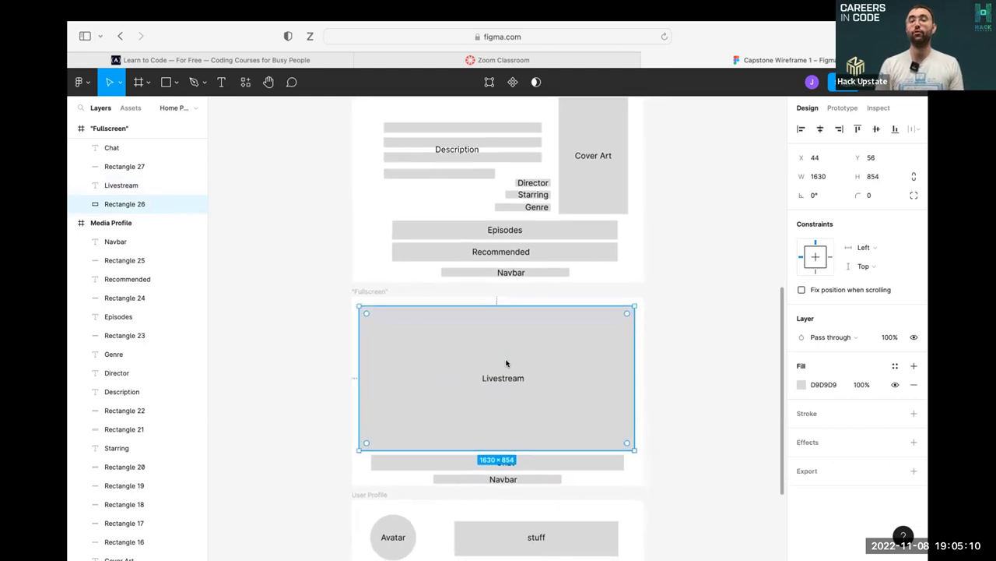
# - Examine the Hub's channels, the Media Profile's episodes and the User Profile's avatar and content blocks, then clear the selection
pyautogui.scroll(5, 506, 363)
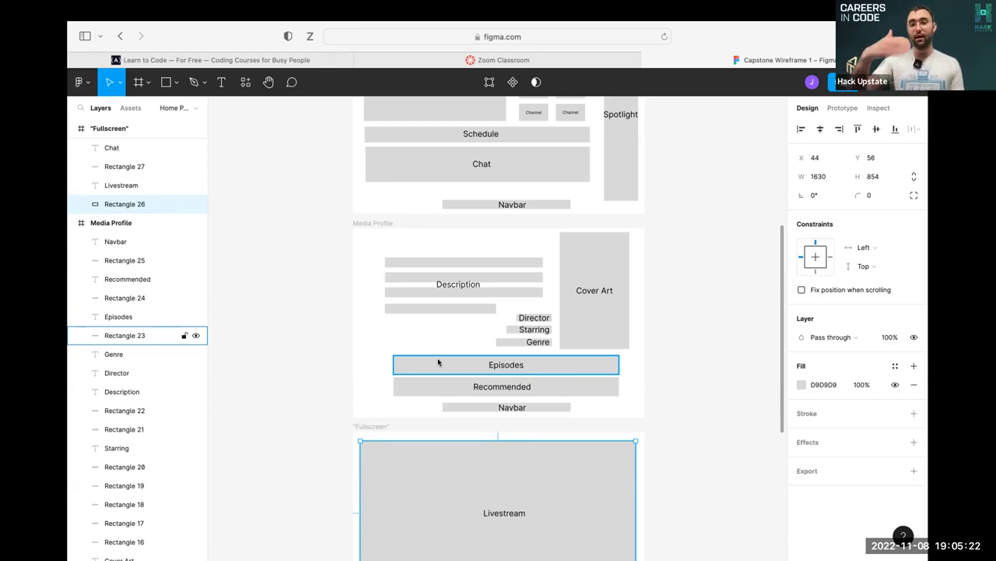
pyautogui.scroll(4, 439, 362)
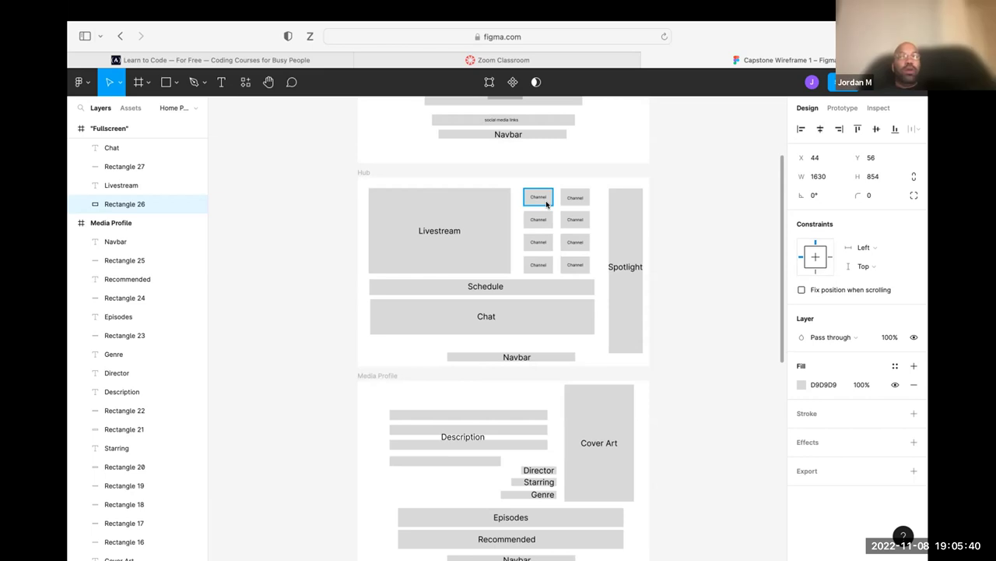
pyautogui.scroll(-6, 546, 204)
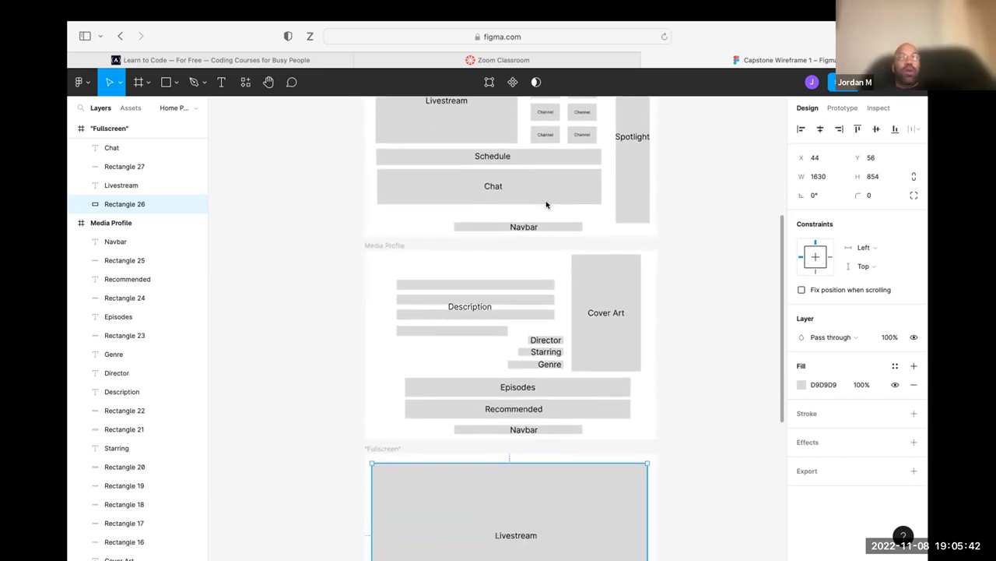
pyautogui.scroll(-3, 546, 204)
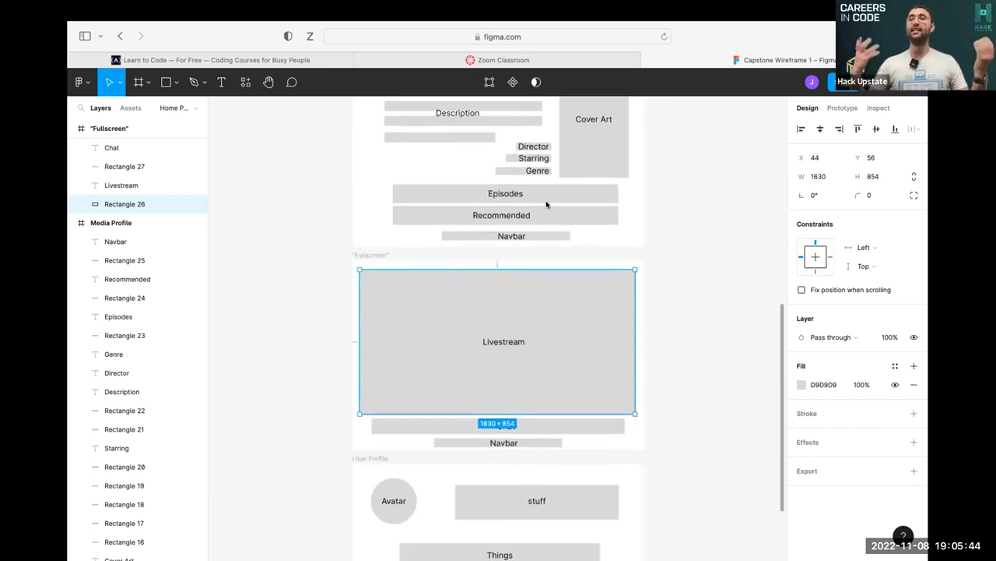
pyautogui.scroll(2, 547, 204)
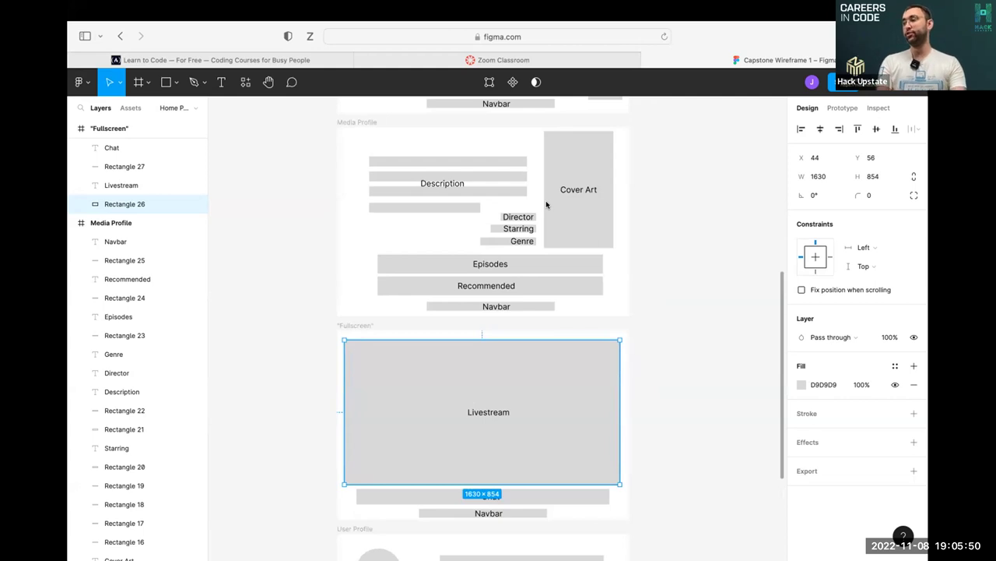
pyautogui.scroll(-5, 546, 204)
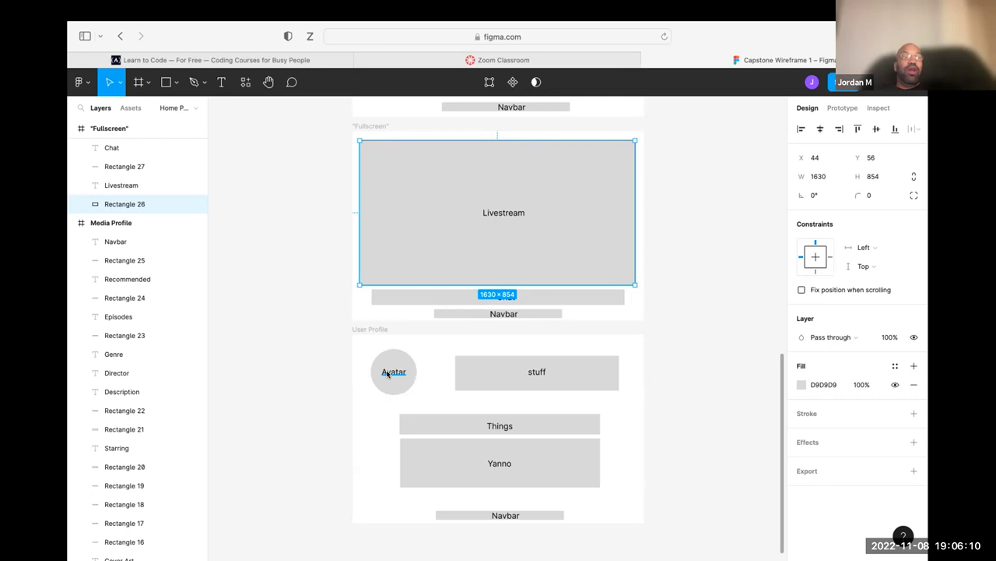
pyautogui.click(432, 387)
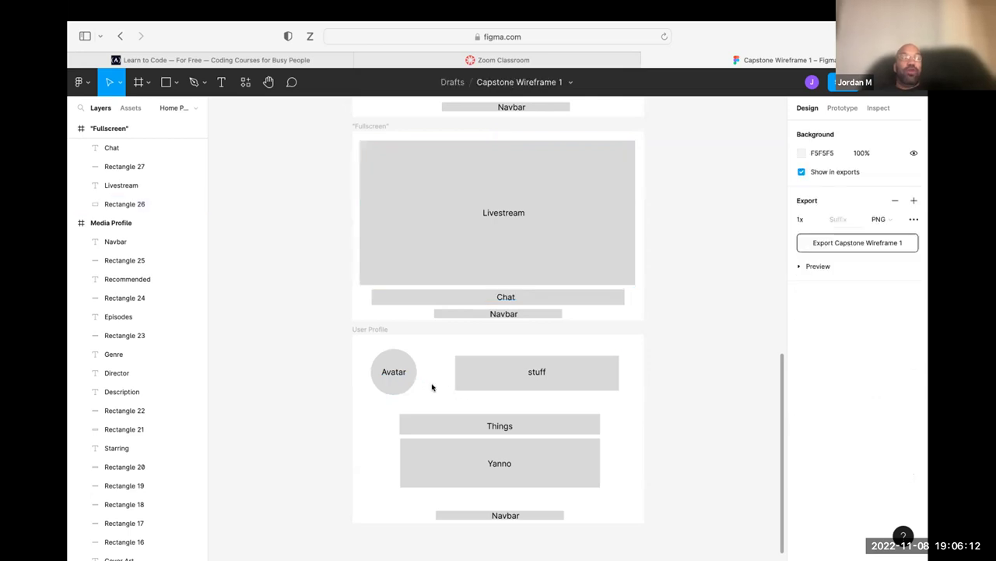